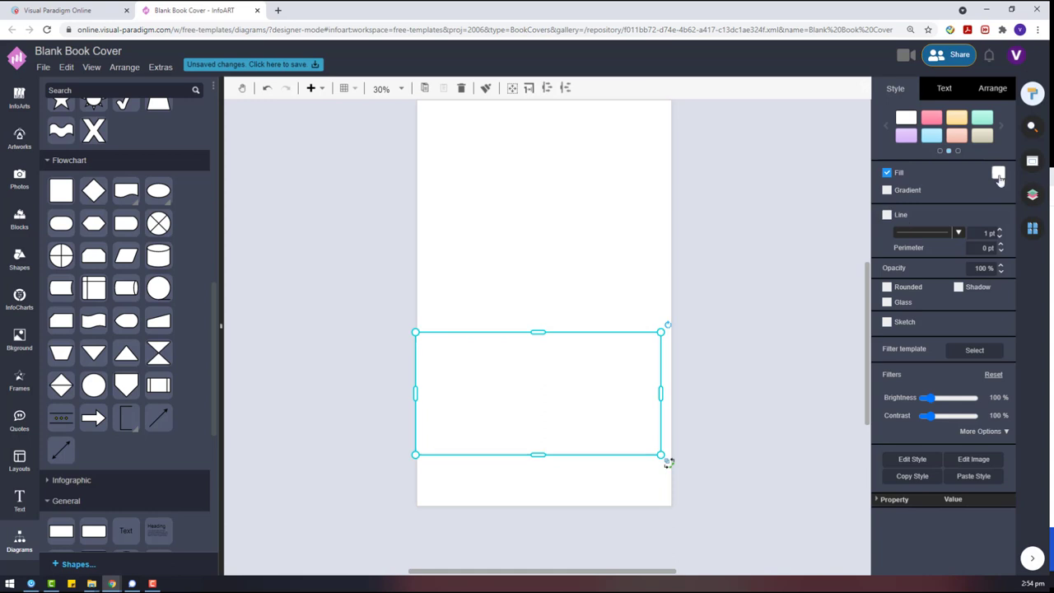
- Fill the selected rectangle with purple and stretch it to span the page width down to the bottom edge
click(998, 174)
click(1023, 205)
drag(560, 375, 562, 379)
drag(664, 460, 673, 466)
drag(545, 462, 535, 507)
drag(418, 336, 427, 326)
click(576, 250)
- Duplicate the purple rectangle, move the copy to the page's top edge and flatten it into a band about 83 high
click(571, 365)
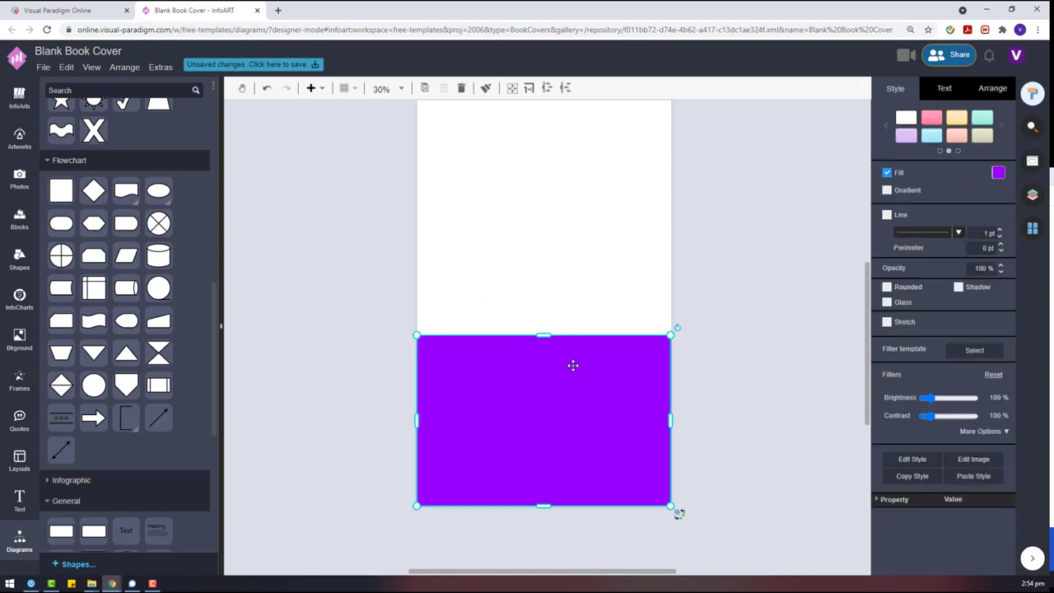
key(ctrl+c)
key(ctrl+v)
drag(696, 409, 541, 449)
scroll(541, 450, down, 2)
drag(543, 412, 541, 251)
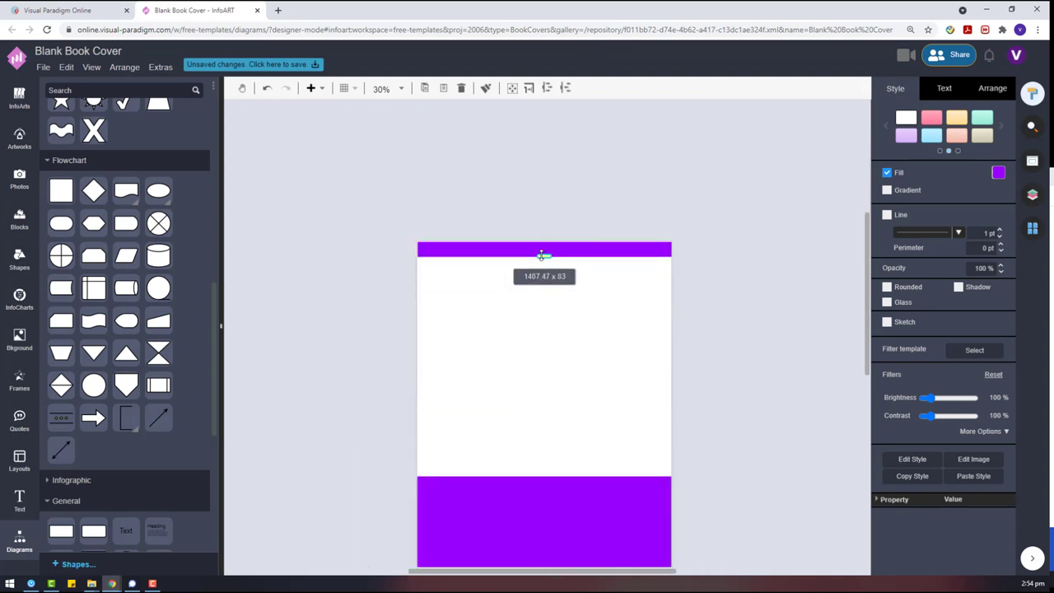
click(631, 301)
click(618, 252)
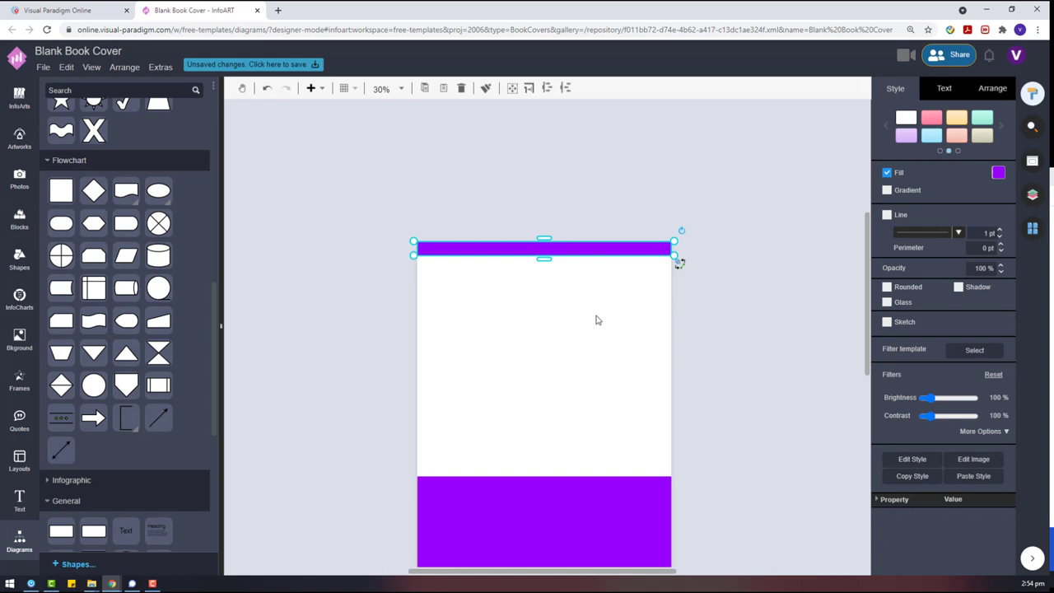
- Align the top band and the lower purple rectangle on their horizontal centres
drag(369, 207, 681, 527)
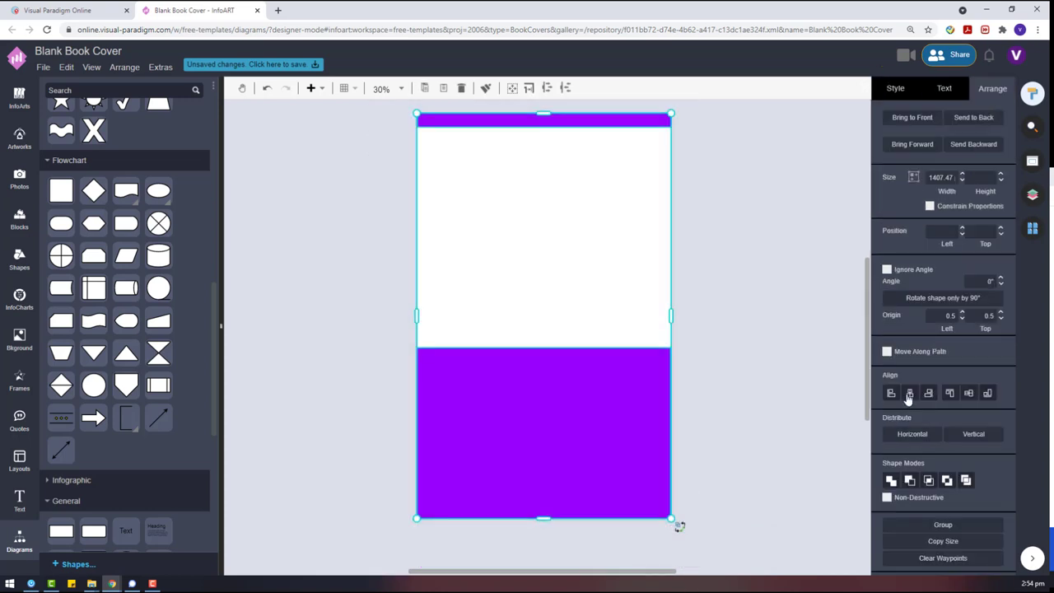
click(909, 395)
click(631, 265)
scroll(577, 255, up, 2)
click(483, 232)
click(494, 264)
scroll(530, 234, down, 2)
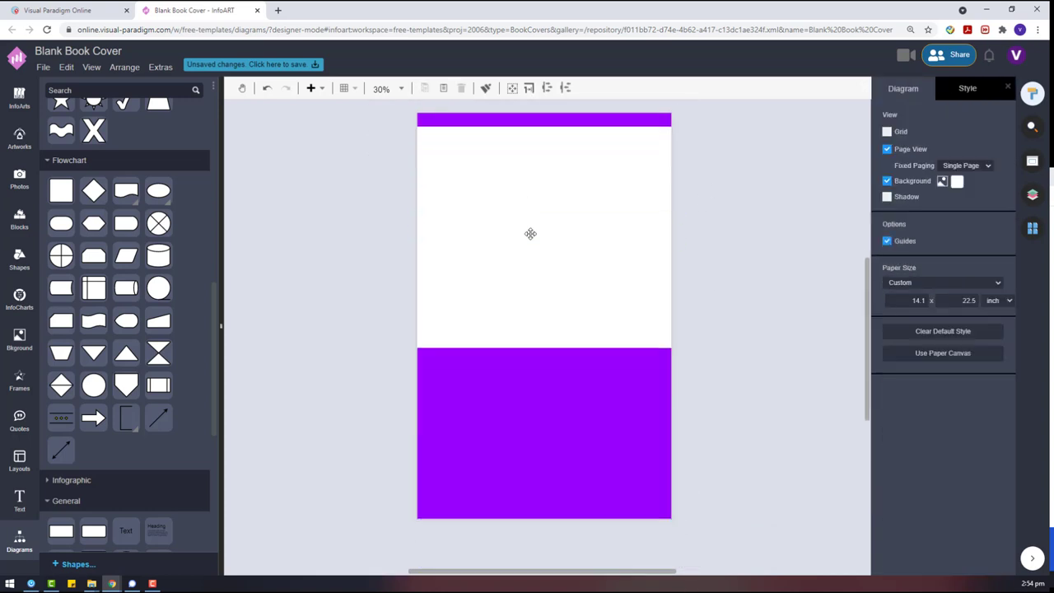
- Search the photo library for JAPAN and place the dark neon street photo with the red lantern beside the page
click(18, 179)
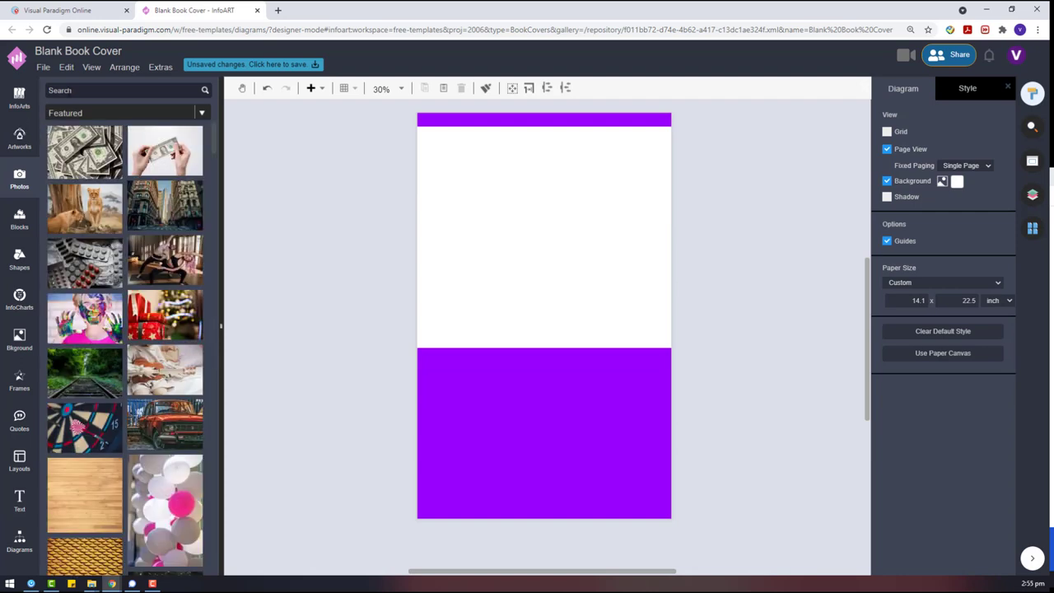
key(Return)
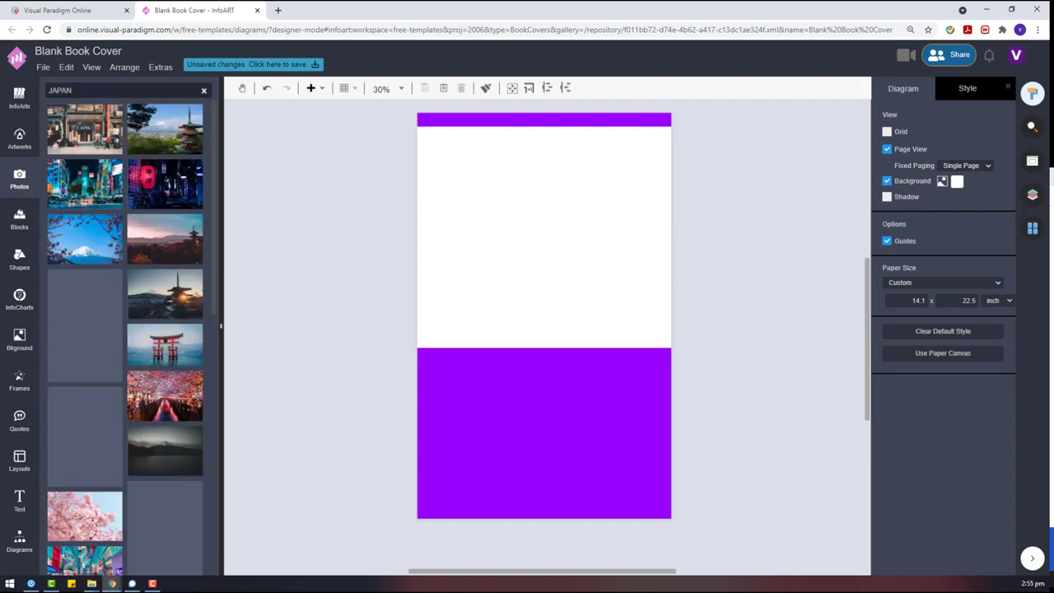
drag(165, 183, 372, 295)
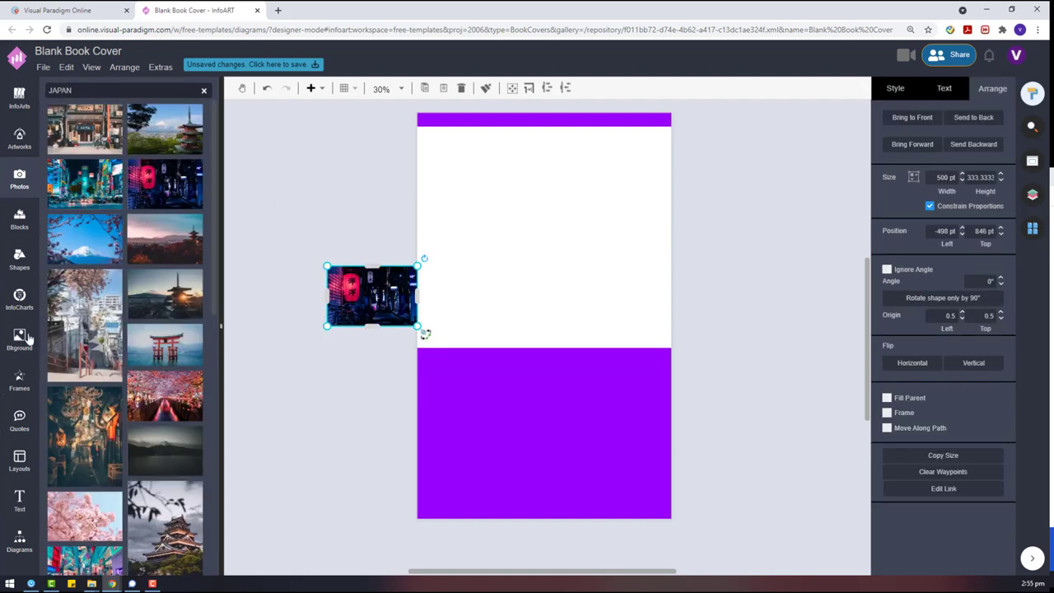
- Add an enlarged copy of the lantern alley photo, rotate its hue to 263° and set it beside the page
drag(84, 434, 287, 464)
drag(317, 504, 565, 536)
drag(461, 340, 424, 261)
click(893, 91)
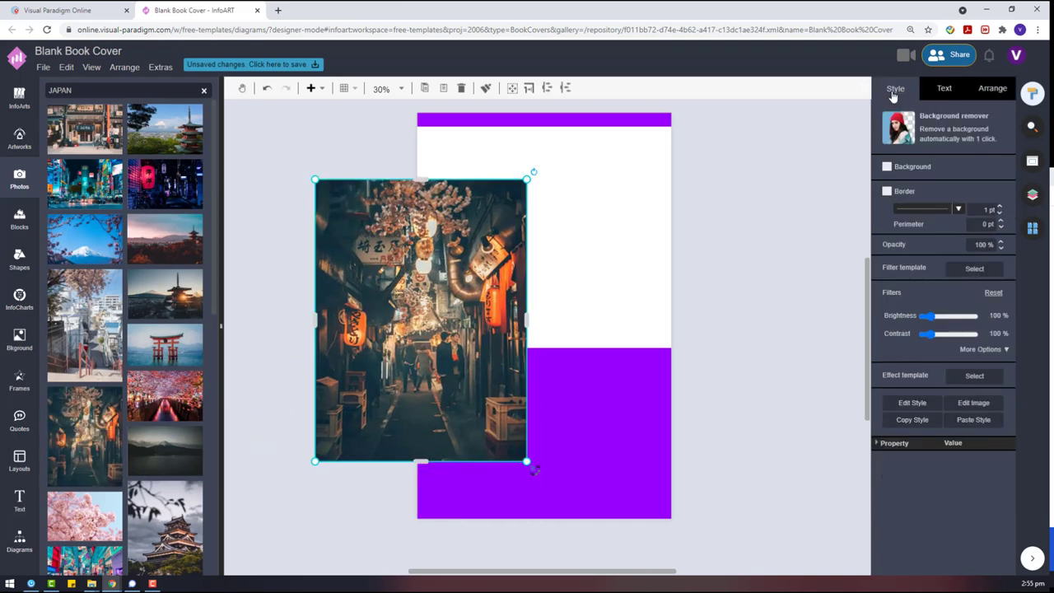
click(984, 349)
drag(924, 387, 961, 388)
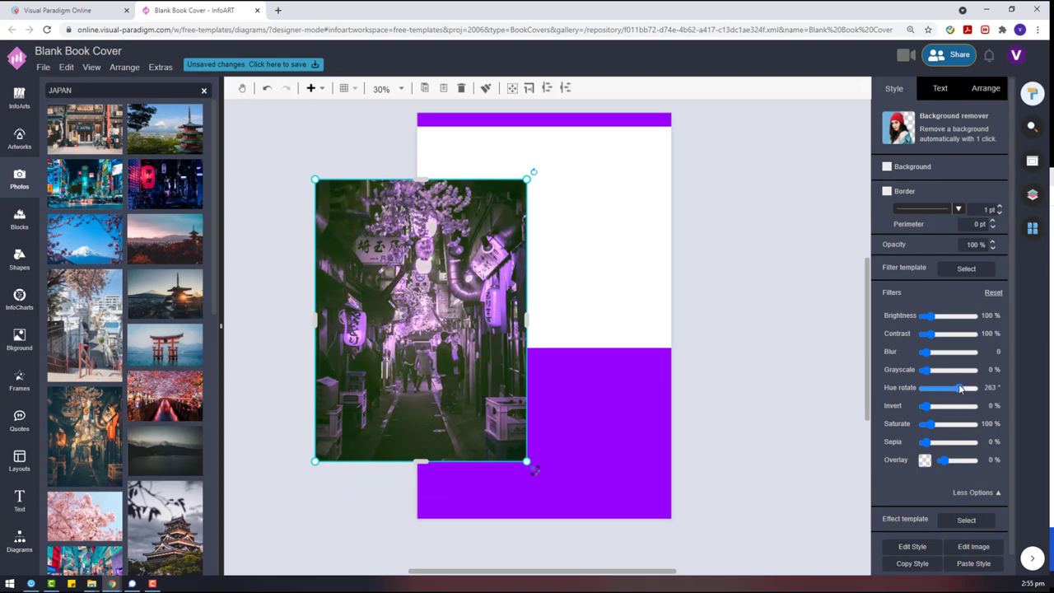
drag(461, 319, 772, 278)
- Add a rectangular picture frame and size it to fill the page below the top band, leaving narrow side and bottom margins
click(8, 545)
click(18, 381)
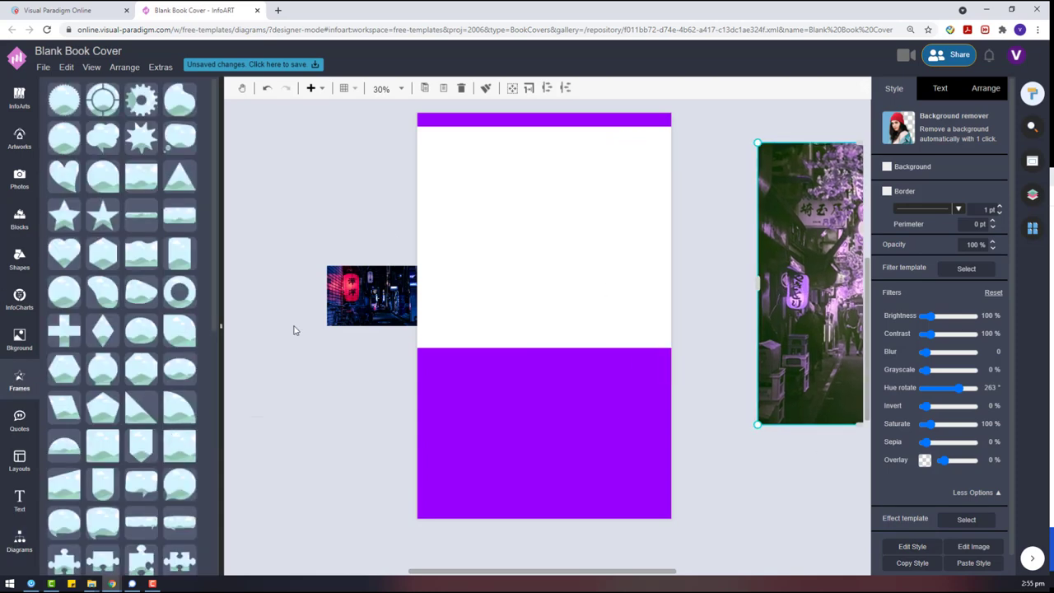
drag(294, 326, 520, 434)
drag(375, 311, 510, 227)
drag(544, 346, 543, 510)
drag(582, 299, 565, 293)
drag(544, 511, 544, 508)
drag(658, 321, 666, 322)
drag(553, 347, 549, 351)
- Enlarge the neon street photo and position it so that it fully covers the picture frame
click(345, 319)
drag(416, 326, 672, 499)
drag(323, 268, 261, 224)
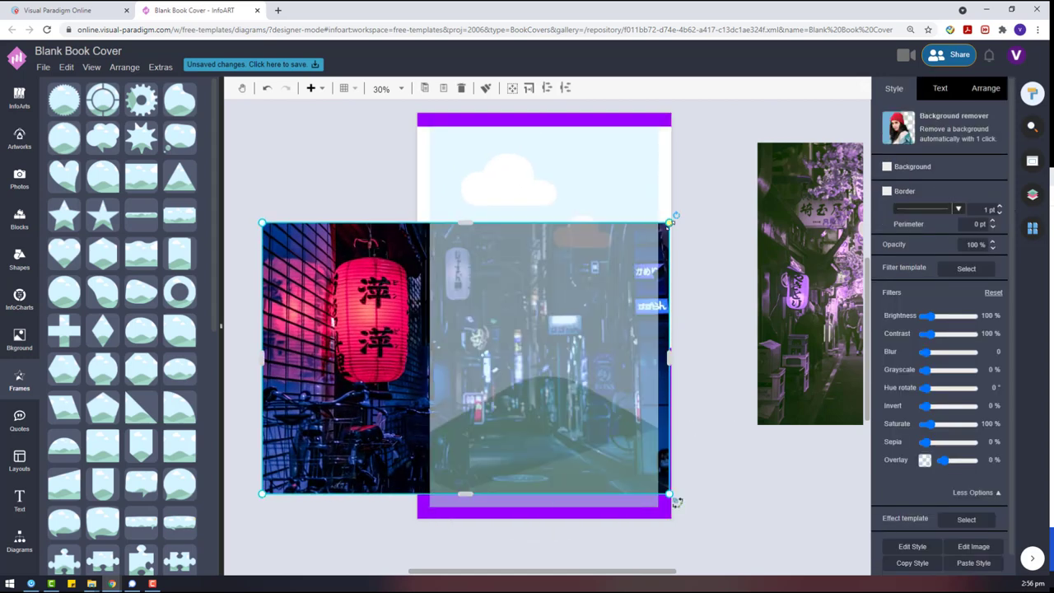
drag(670, 224, 830, 148)
drag(694, 257, 712, 250)
scroll(702, 382, down, 3)
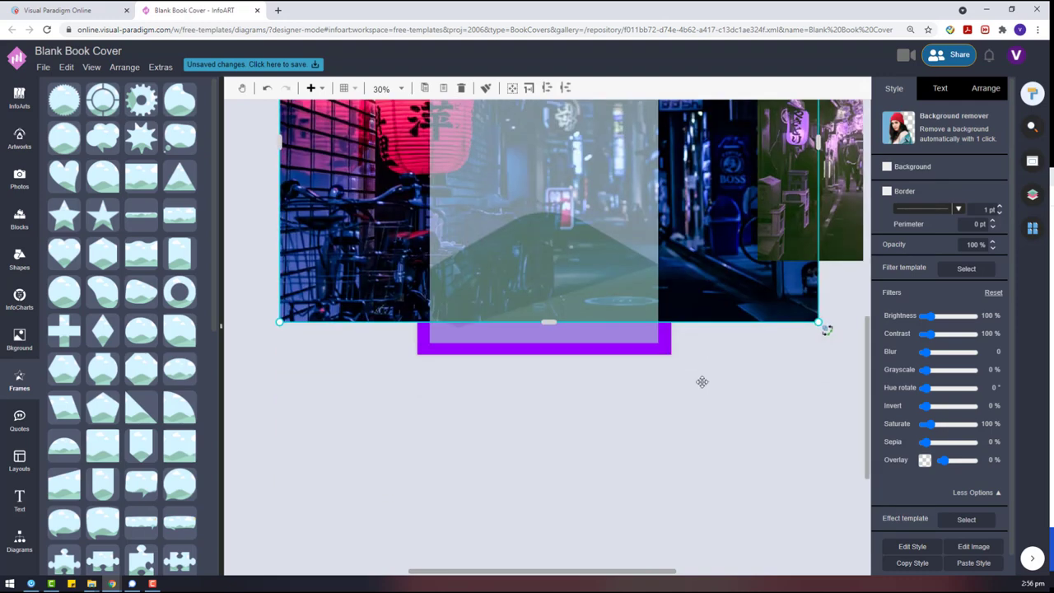
drag(813, 319, 825, 340)
scroll(668, 357, up, 3)
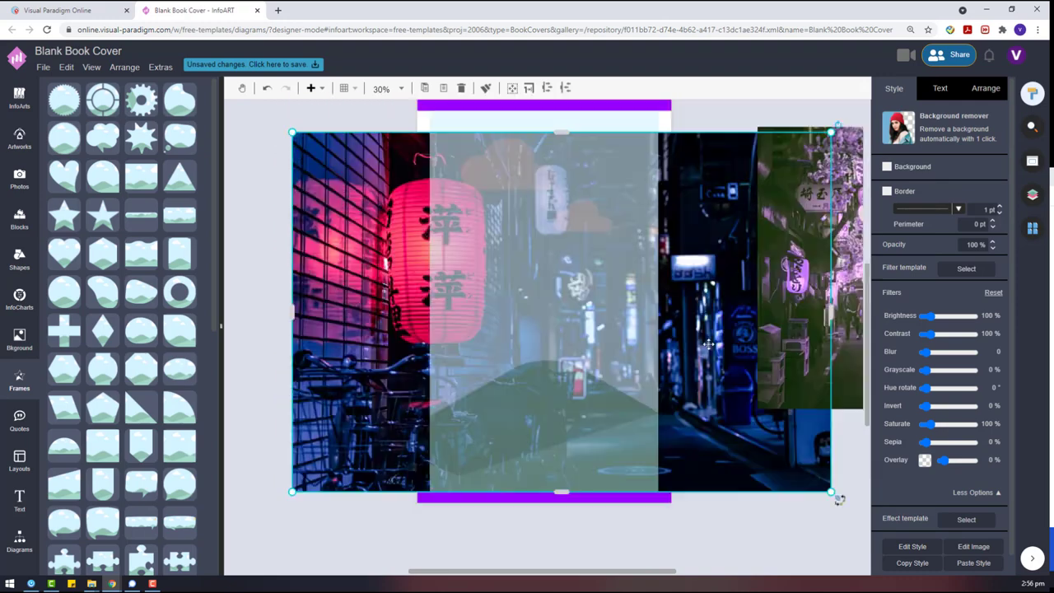
drag(669, 357, 601, 336)
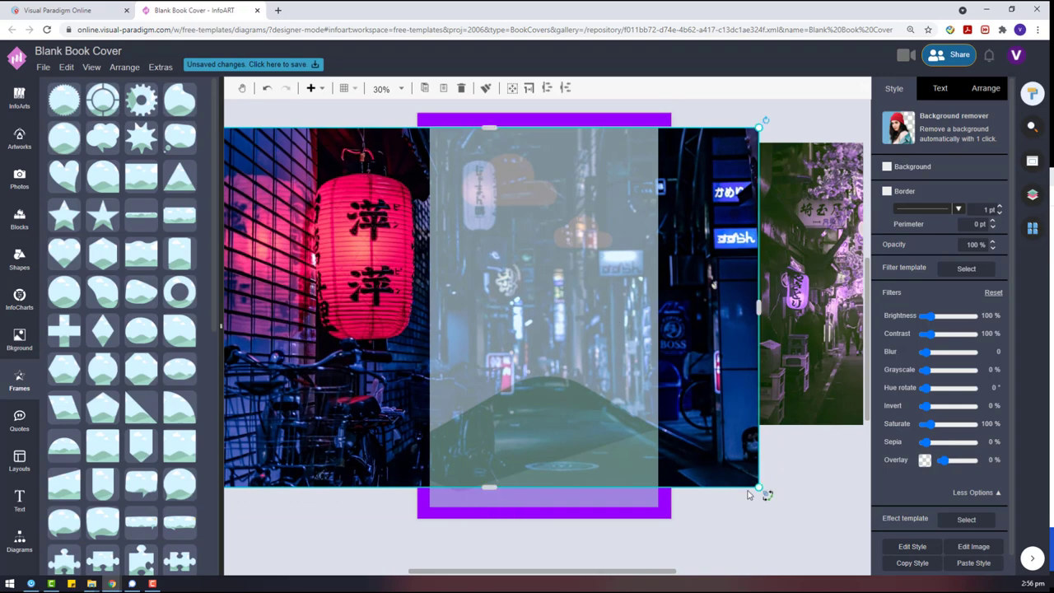
drag(756, 491, 804, 531)
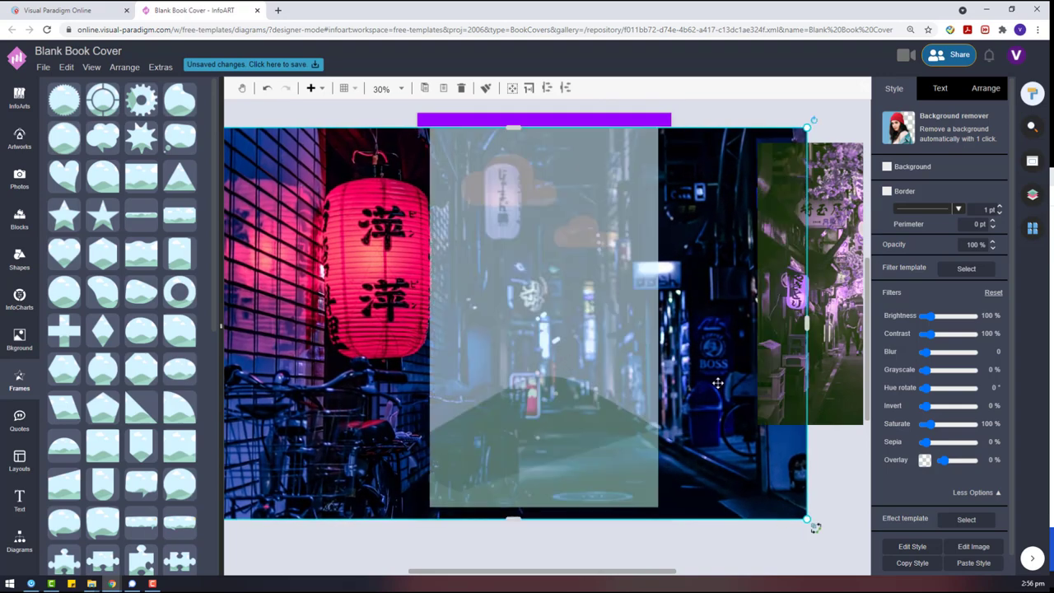
mouse_move(718, 383)
mouse_down()
mouse_move(710, 380)
mouse_move(719, 382)
mouse_up()
- Select the frame together with the neon street photo and crop the photo into the frame
shift+click(548, 364)
right_click(548, 364)
click(657, 501)
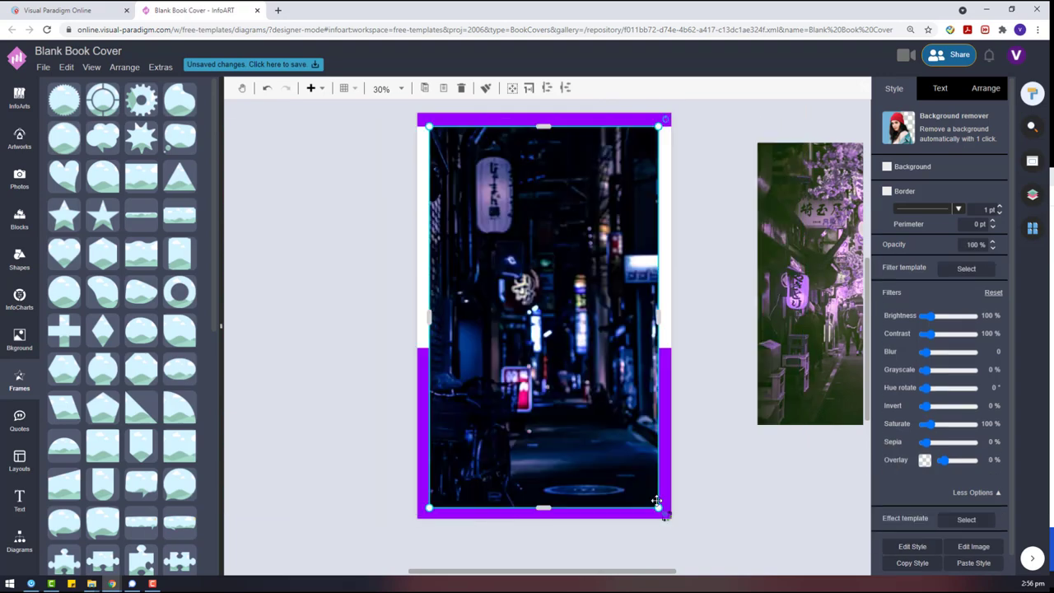
click(700, 483)
- Apply a purple overlay at 15 % to the framed street photo
scroll(701, 484, down, 4)
click(639, 412)
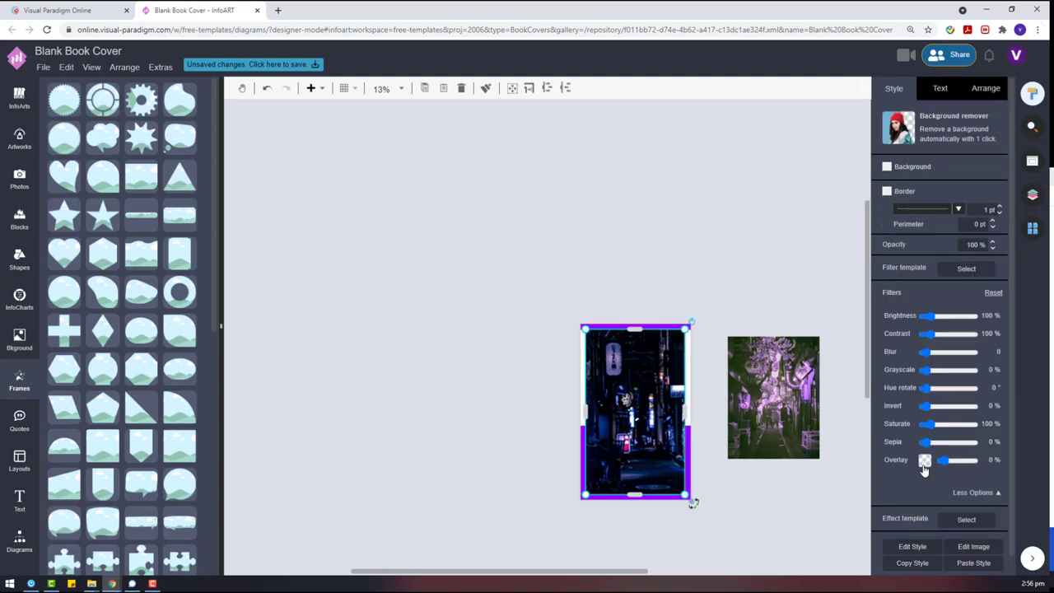
click(925, 460)
click(1023, 340)
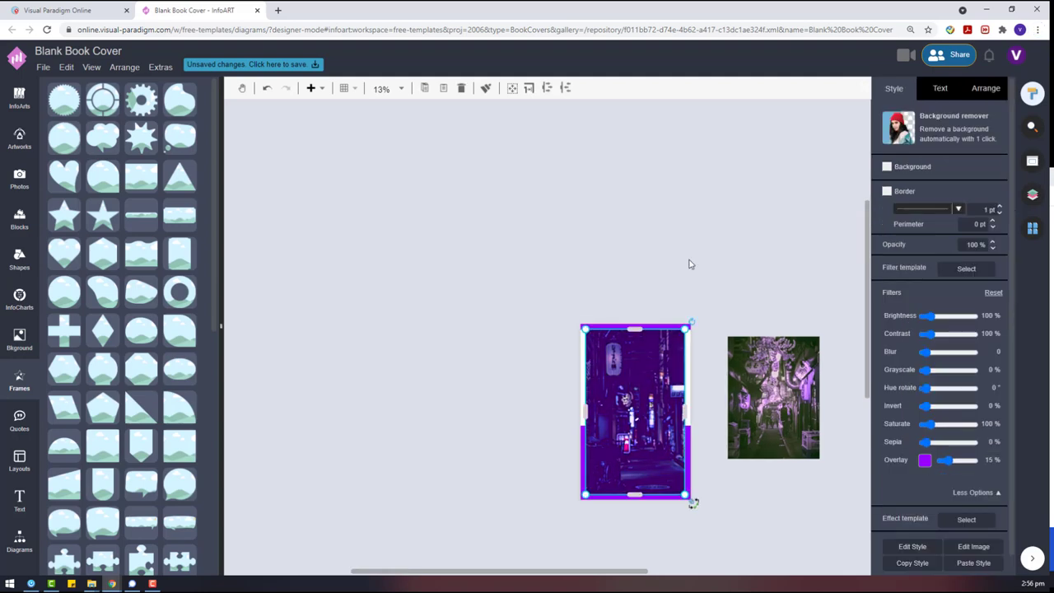
- Delete the hue-shifted alley photo beside the page
click(815, 453)
key(Delete)
scroll(733, 378, down, 1)
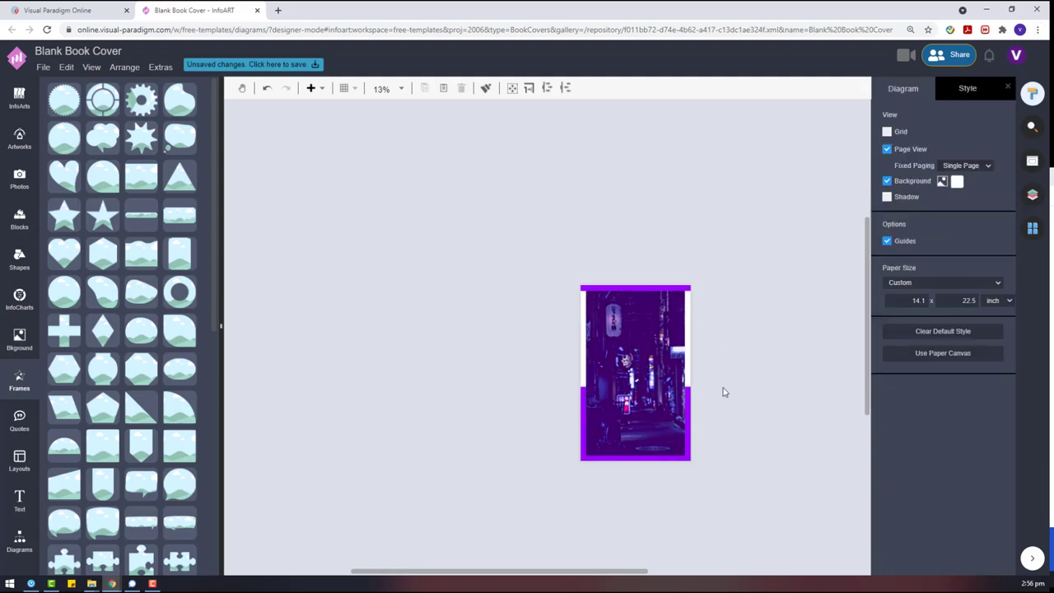
- Change the fill of the lower rectangle to a bluer purple and apply the same colour to the top band
scroll(725, 393, up, 3)
click(659, 354)
click(990, 173)
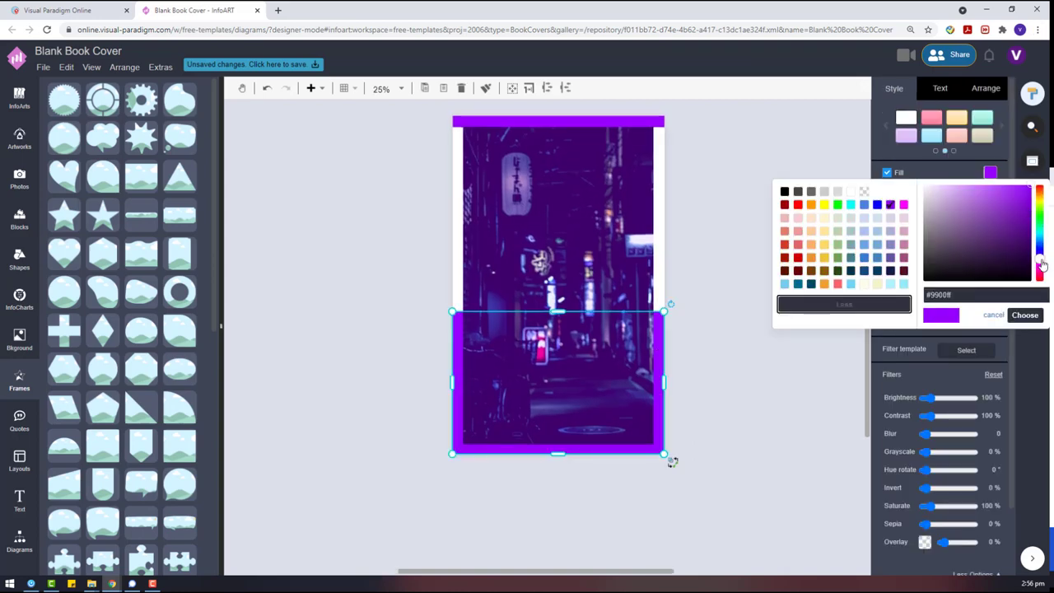
click(1025, 314)
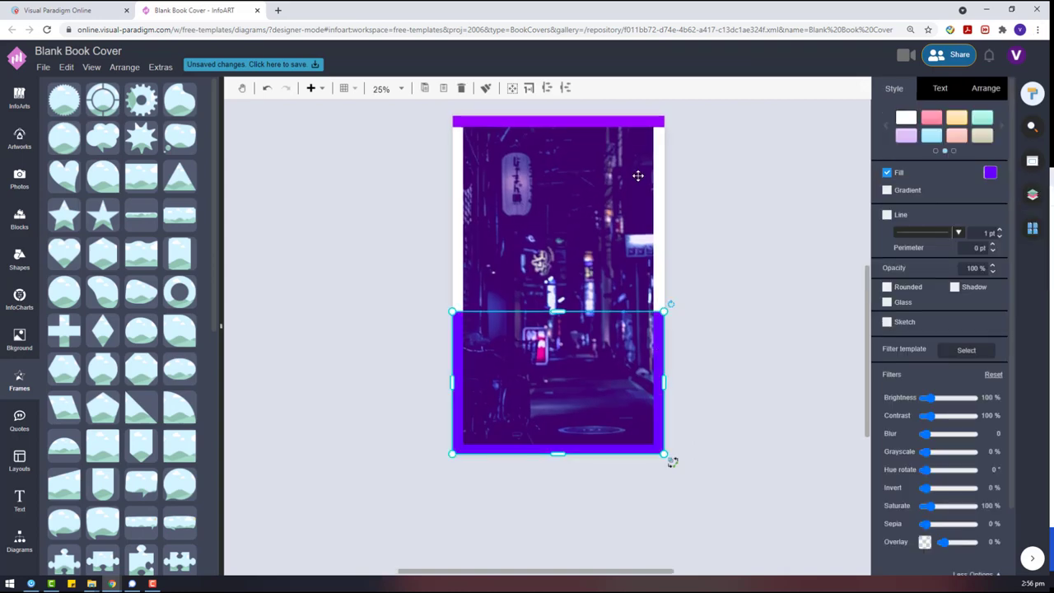
click(624, 121)
click(990, 172)
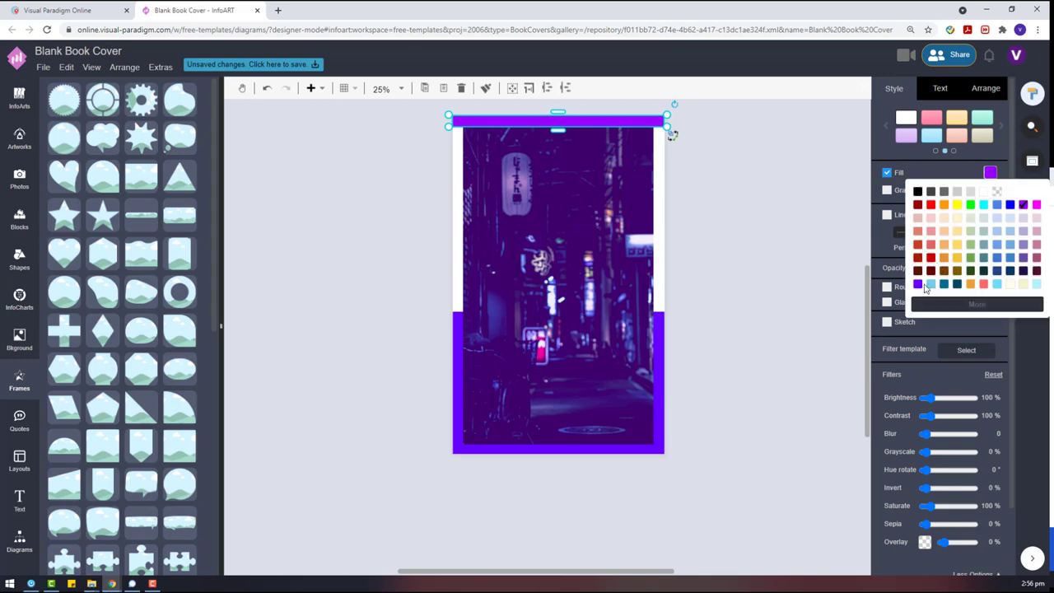
click(734, 263)
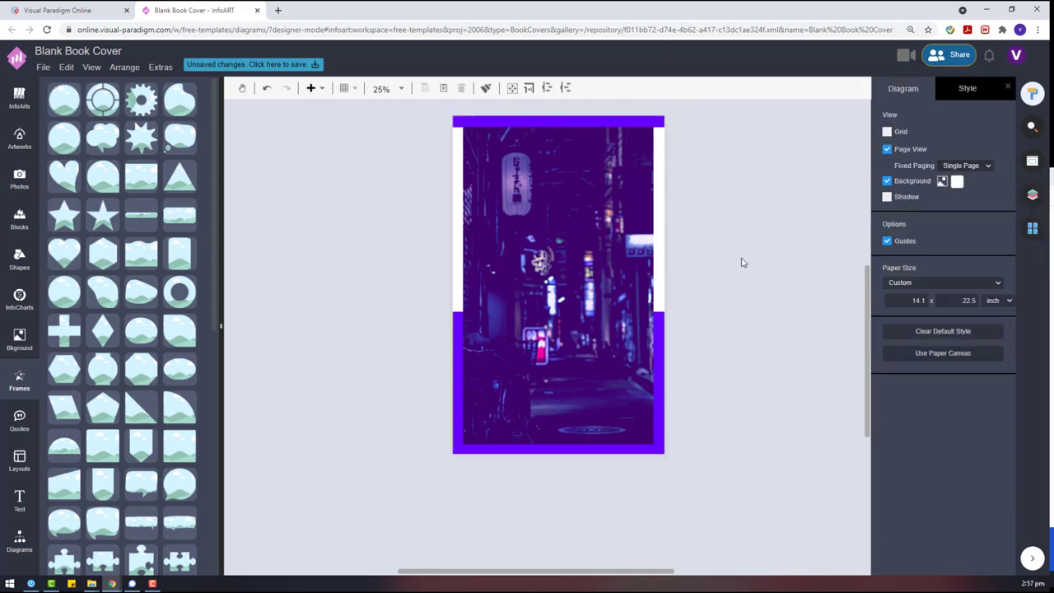
- Try bright yellow and golden yellow as the page background colour
click(955, 181)
click(959, 221)
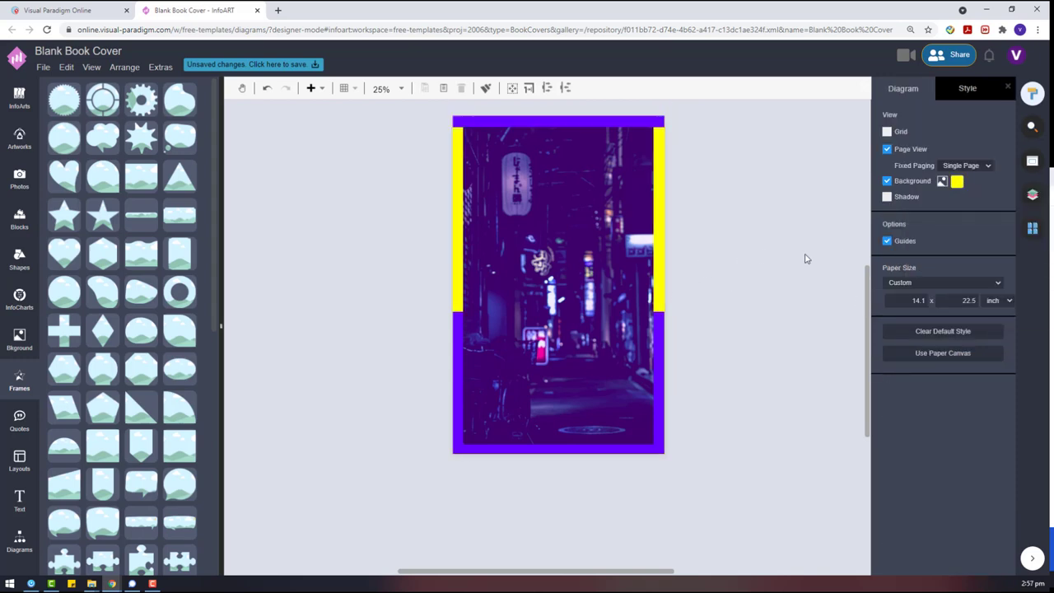
scroll(790, 265, up, 2)
click(957, 181)
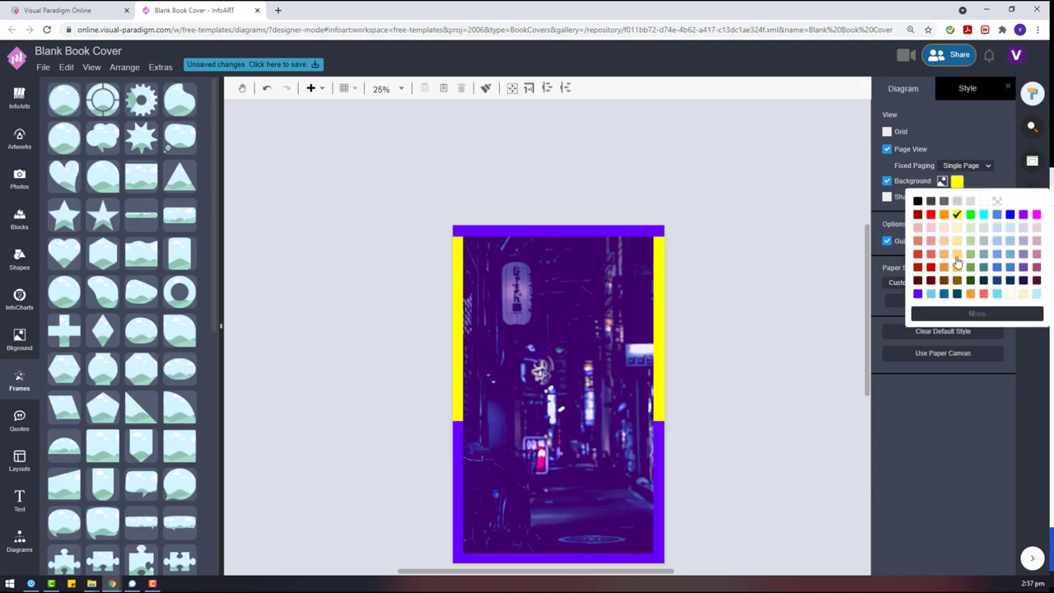
click(957, 267)
click(955, 182)
click(956, 259)
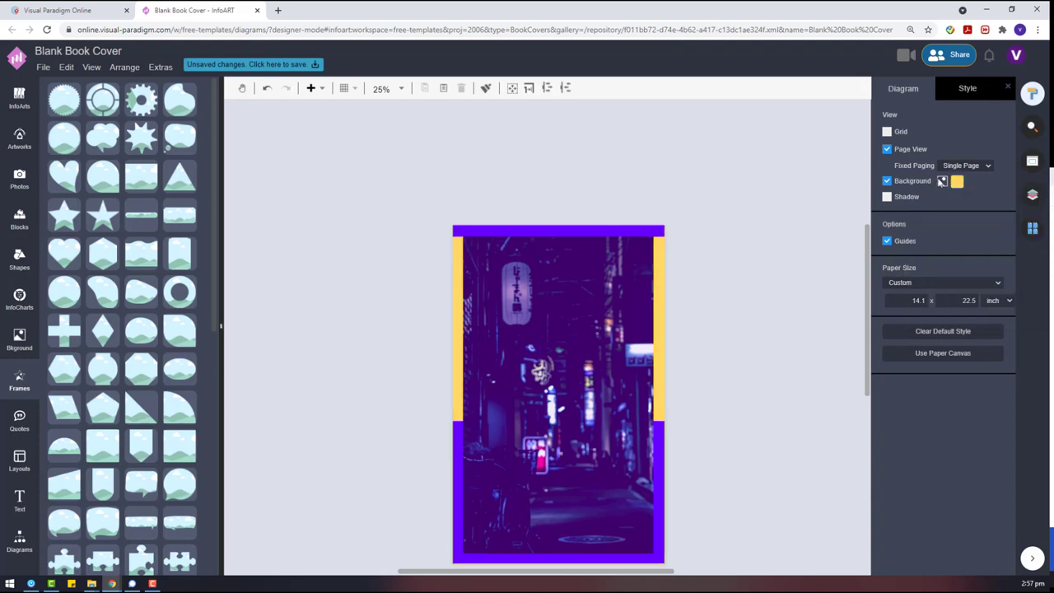
- Set the page background colour to orange
click(957, 181)
click(972, 294)
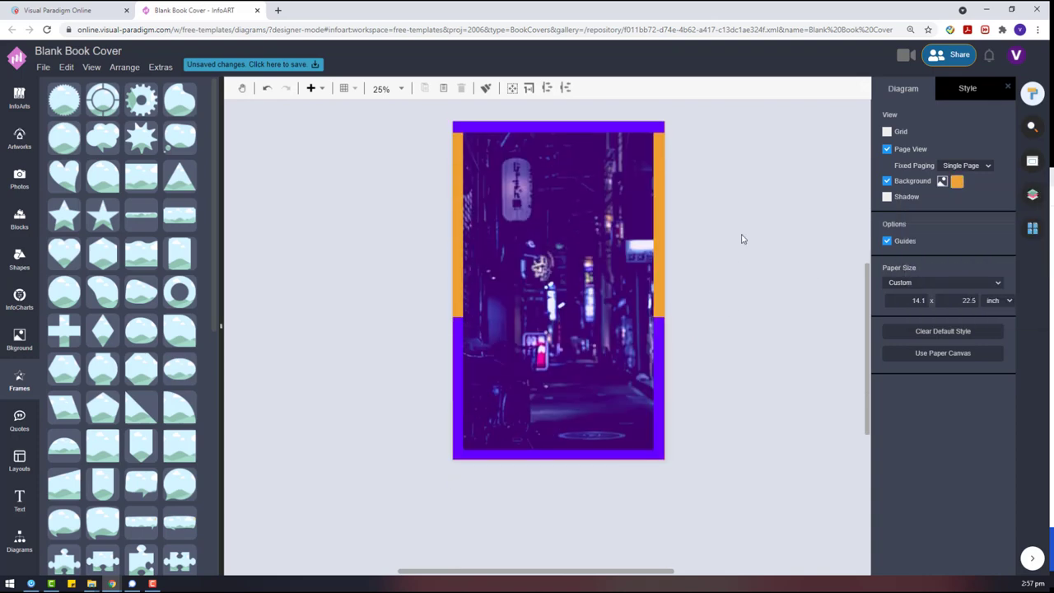
- Add a text element above the cover and enlarge it to about 476 pt
double_click(483, 155)
drag(492, 163, 696, 205)
click(733, 185)
- Browse the artworks to the silhouette designs in the Decorative Elements category
click(6, 154)
scroll(198, 251, down, 10)
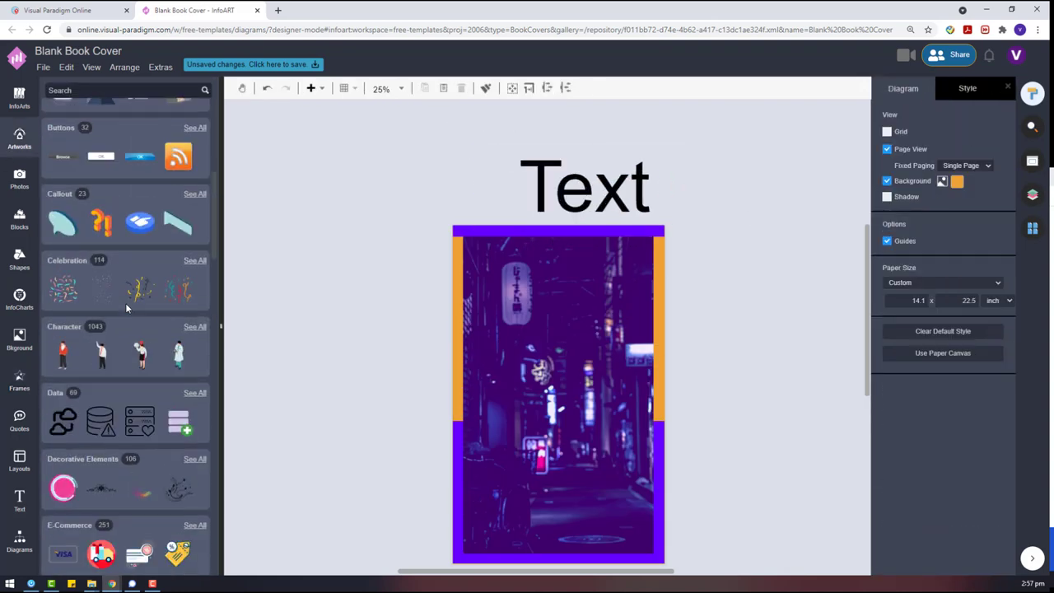
click(198, 251)
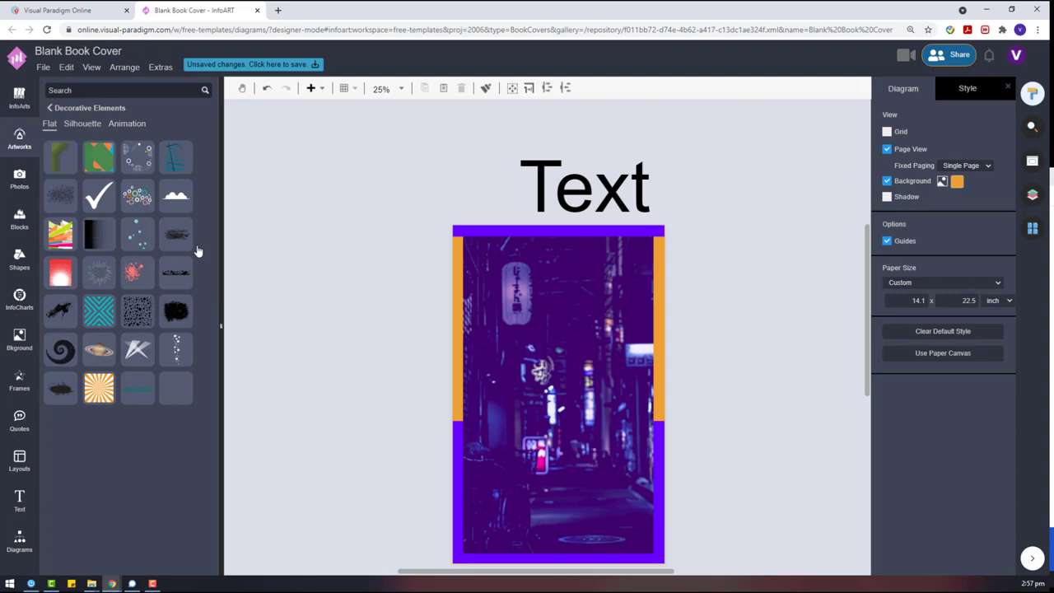
click(84, 124)
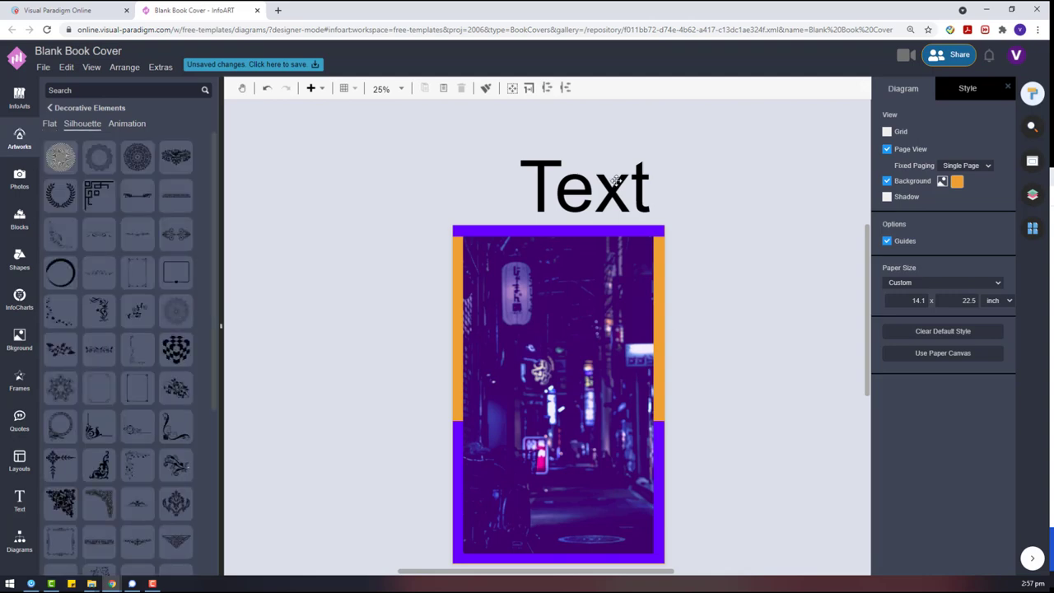
- Set the font colour of the text above the cover to white
click(616, 180)
click(943, 88)
click(998, 279)
click(933, 300)
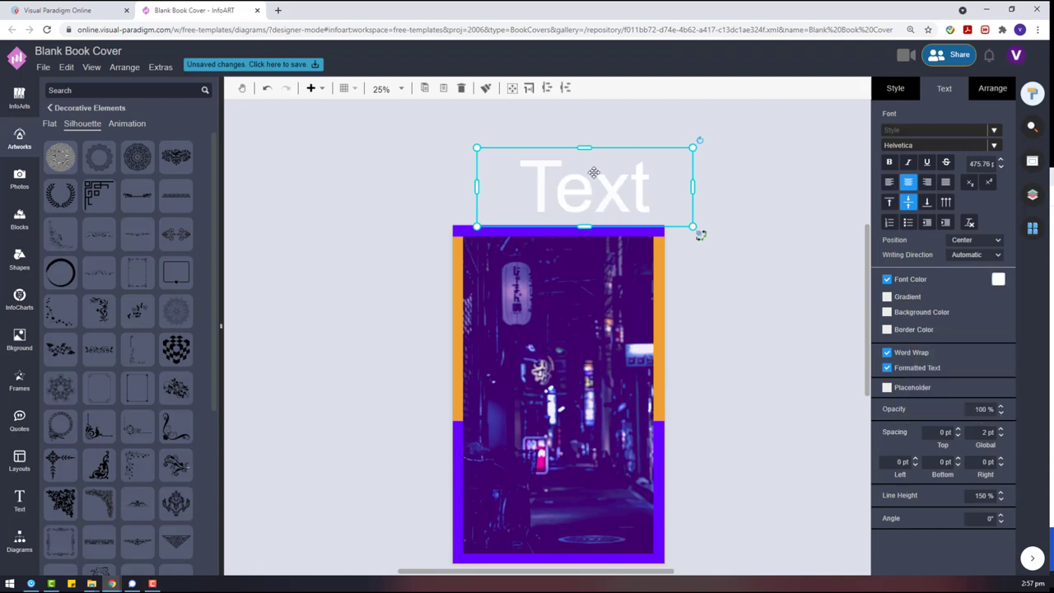
- Replace the placeholder text with the title LOST IN JAPAN
double_click(593, 172)
text(LOST IN)
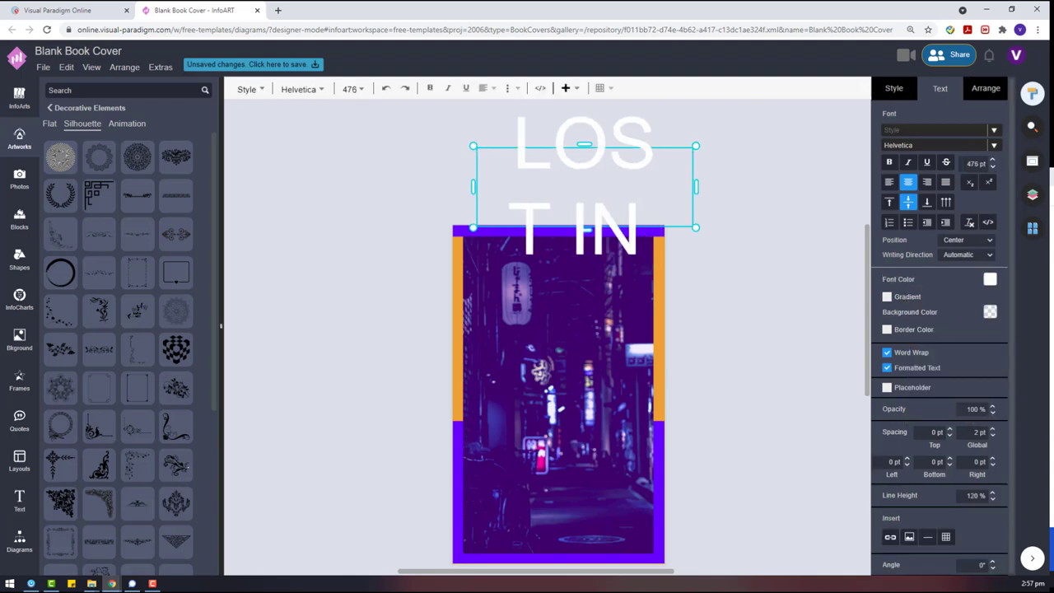
text( JAPAN)
click(682, 440)
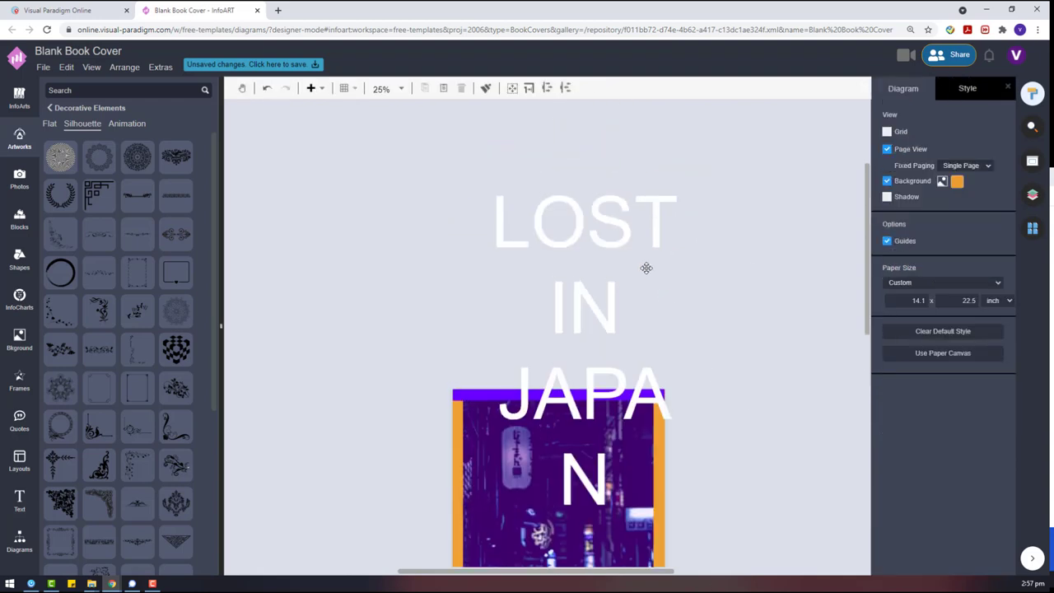
- Shrink the title to about 150 pt on one line and place it across the upper part of the framed photo
click(646, 265)
drag(585, 178, 586, 457)
drag(692, 294, 643, 308)
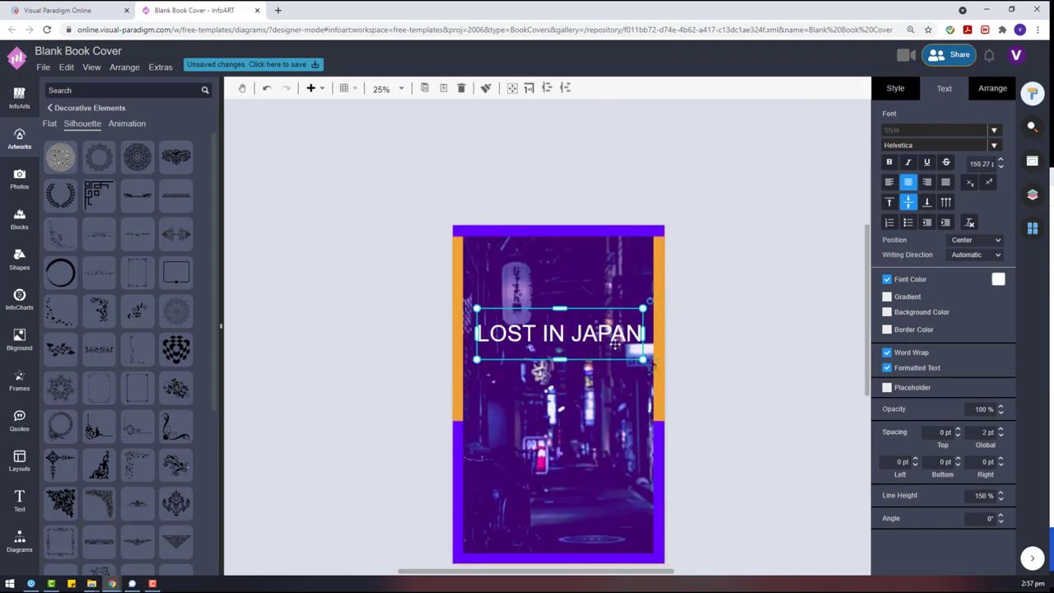
- Make two copies of the LOST IN JAPAN title and set them aside next to the cover
drag(595, 334, 636, 321)
key(ctrl+c)
key(ctrl+v)
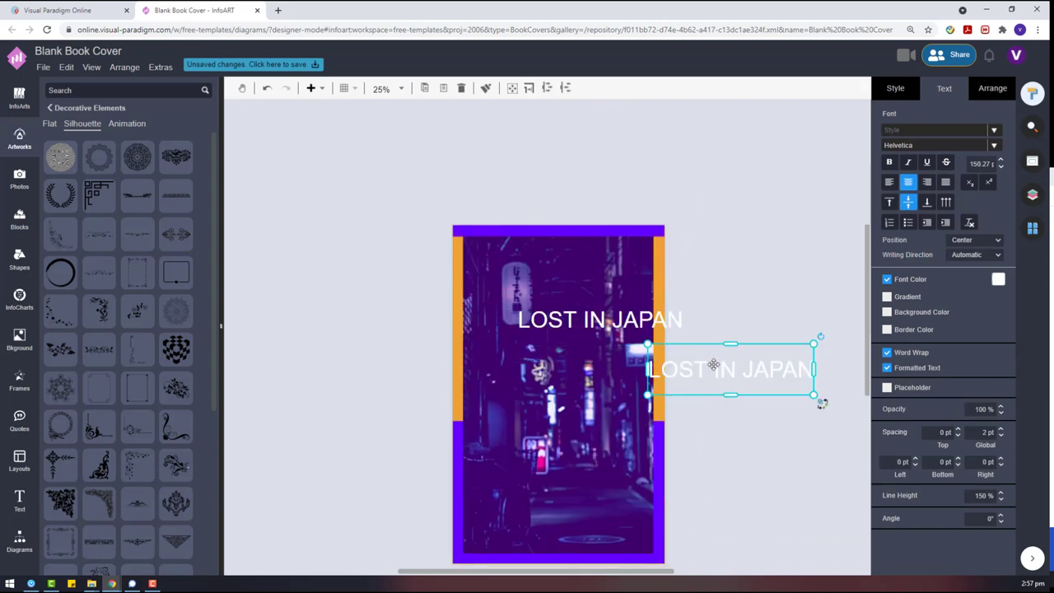
drag(713, 365, 750, 418)
click(616, 312)
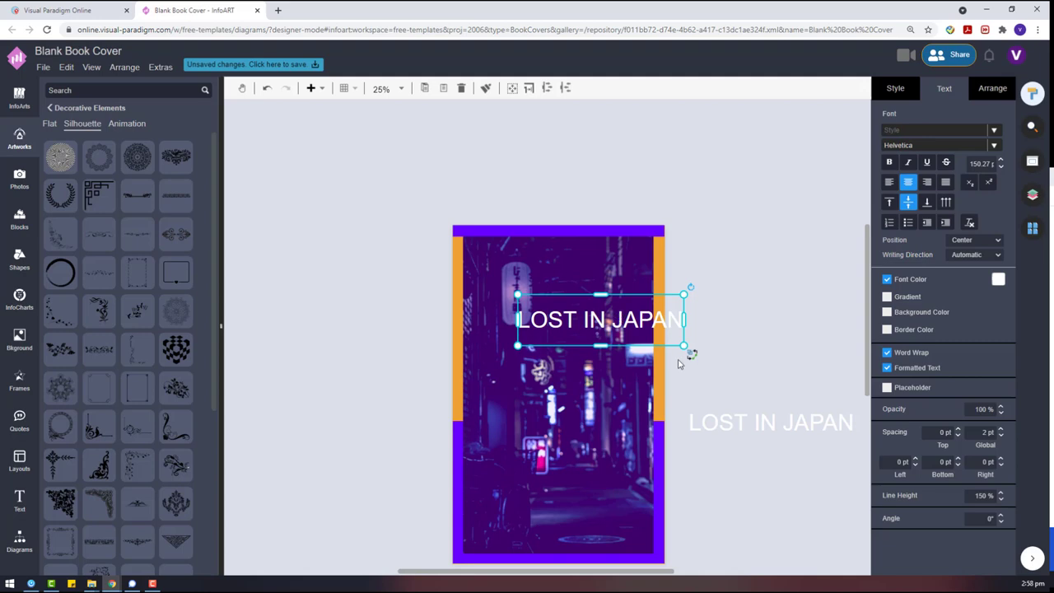
key(ctrl+v)
- Shorten the title on the cover to LOST and enlarge it to about 412 pt over the photo's upper part
double_click(609, 322)
drag(651, 330, 601, 409)
key(BackSpace)
key(BackSpace)
click(737, 321)
drag(596, 363, 560, 340)
- Try the Aldrich and Alfa Slab One fonts on the word LOST, fitting it on one line
click(988, 147)
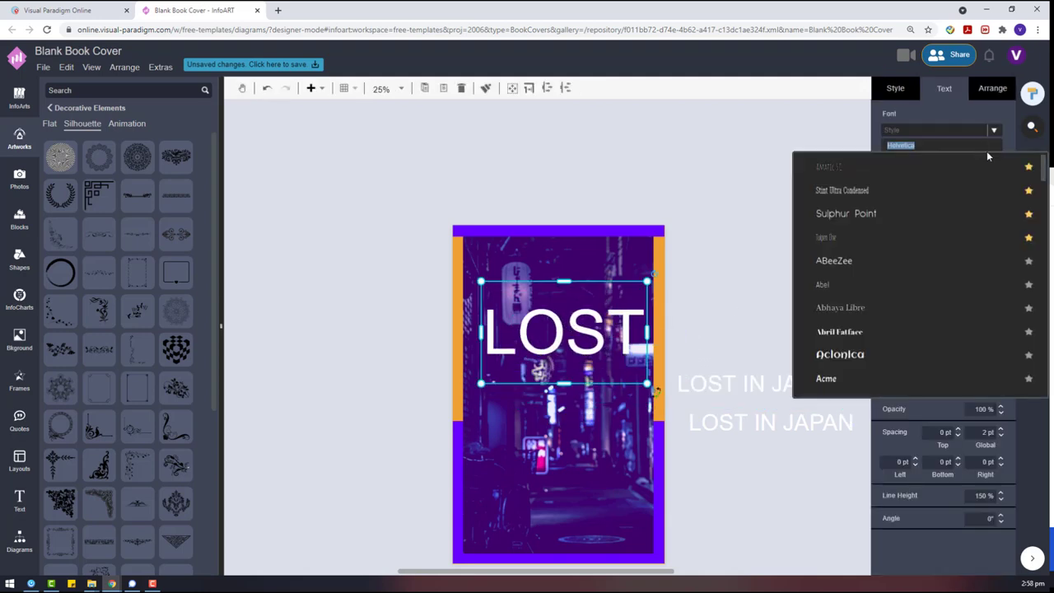
scroll(957, 353, down, 5)
click(873, 207)
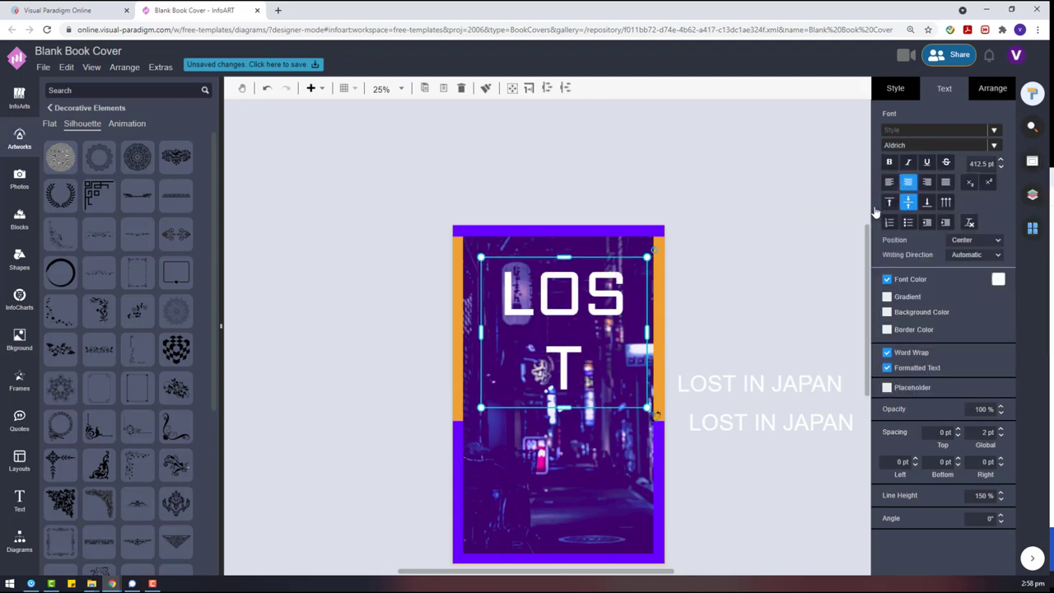
drag(566, 250, 564, 296)
click(922, 148)
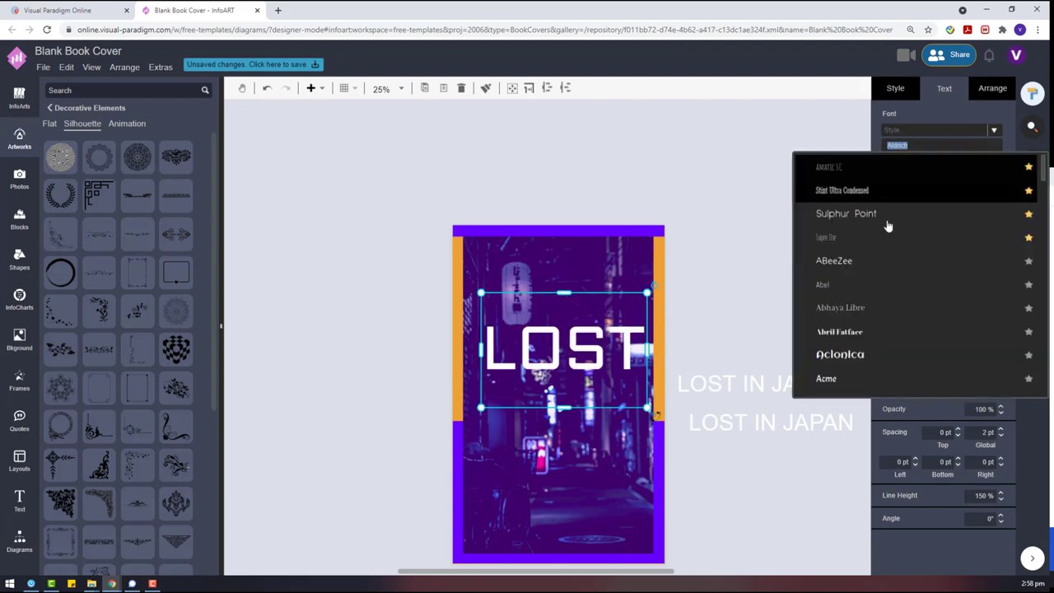
scroll(887, 239, down, 5)
click(851, 291)
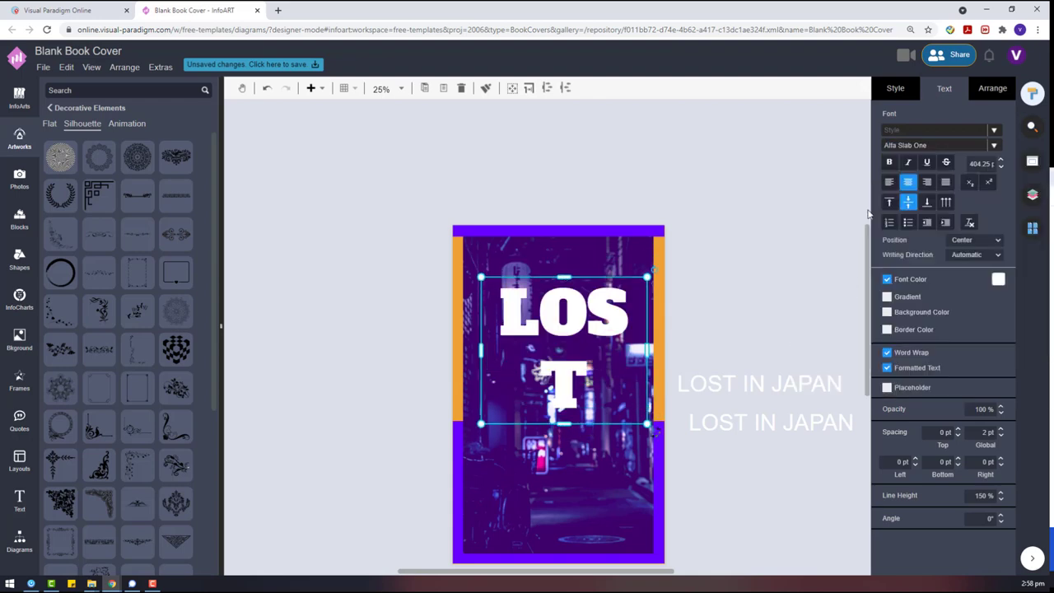
click(773, 318)
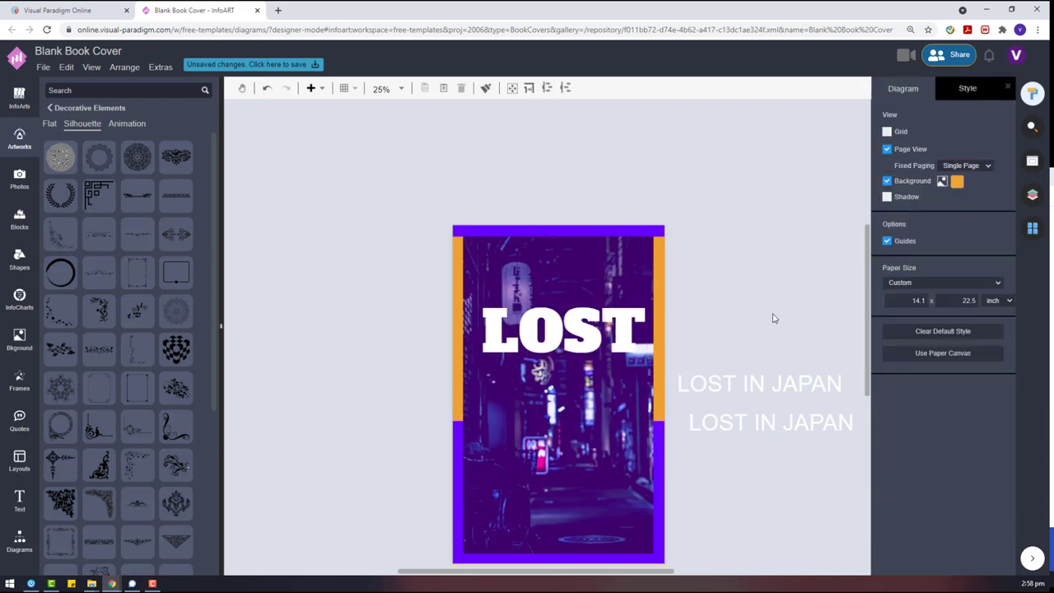
- Set the word LOST in the Tulpen One font and position it in the upper half of the photo
click(605, 326)
click(903, 147)
click(869, 242)
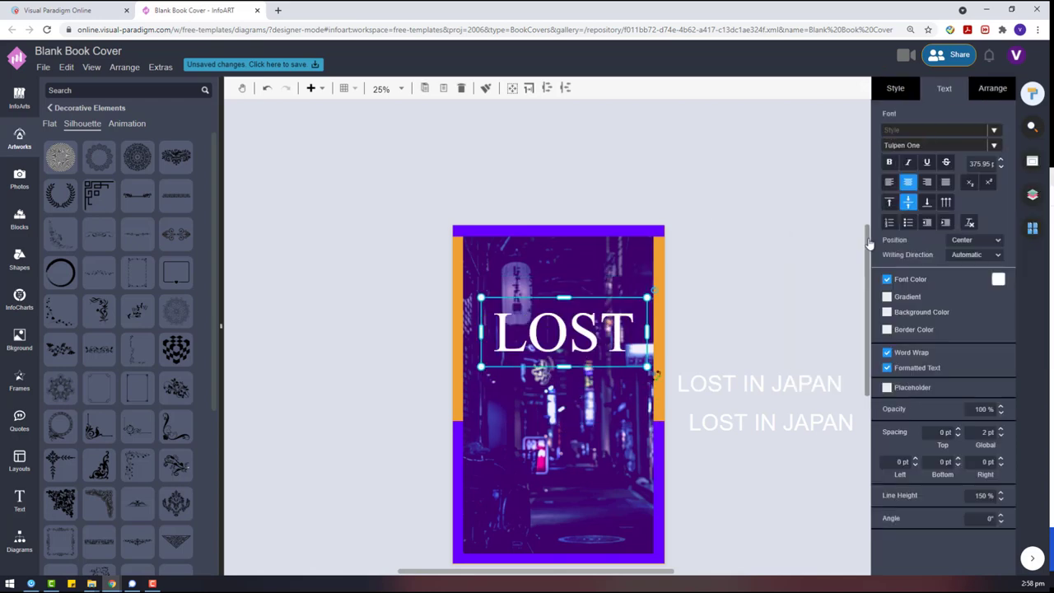
drag(566, 366, 561, 342)
- Shorten the upper title copy beside the cover to IN JAPAN
click(764, 368)
double_click(769, 386)
drag(774, 384, 689, 351)
key(BackSpace)
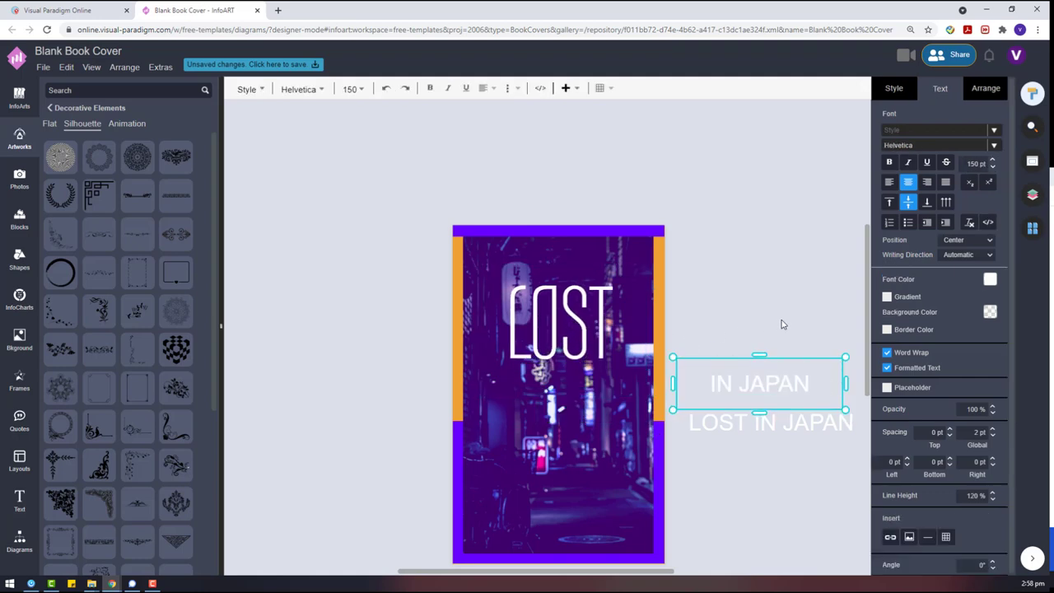
key(Escape)
- Place IN JAPAN directly beneath LOST on the cover and delete the spare title copy
click(934, 147)
drag(765, 383, 560, 384)
click(738, 416)
key(Delete)
- Align LOST and IN JAPAN with each other and move both down to the middle of the photo
drag(736, 409, 410, 249)
click(993, 90)
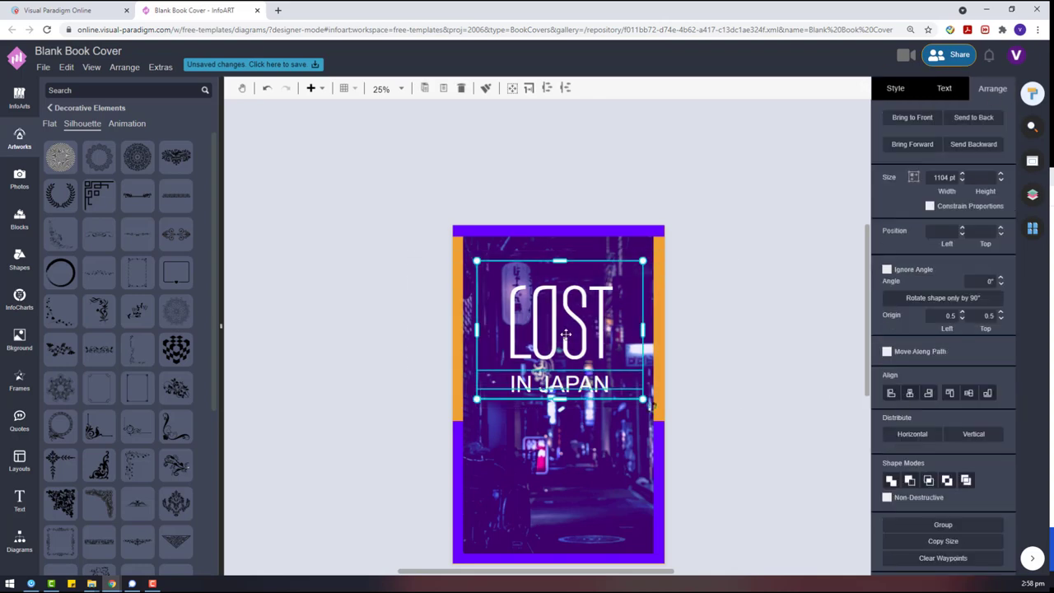
drag(565, 334, 564, 370)
- Change the street photo's overlay colour to a darker purple
click(538, 270)
click(900, 90)
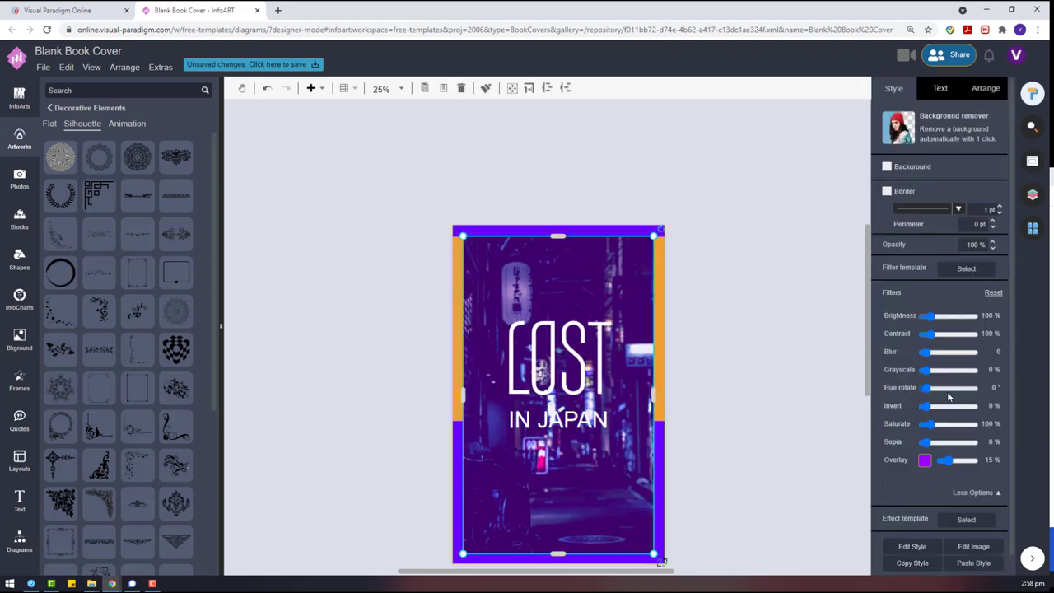
click(925, 460)
click(1024, 439)
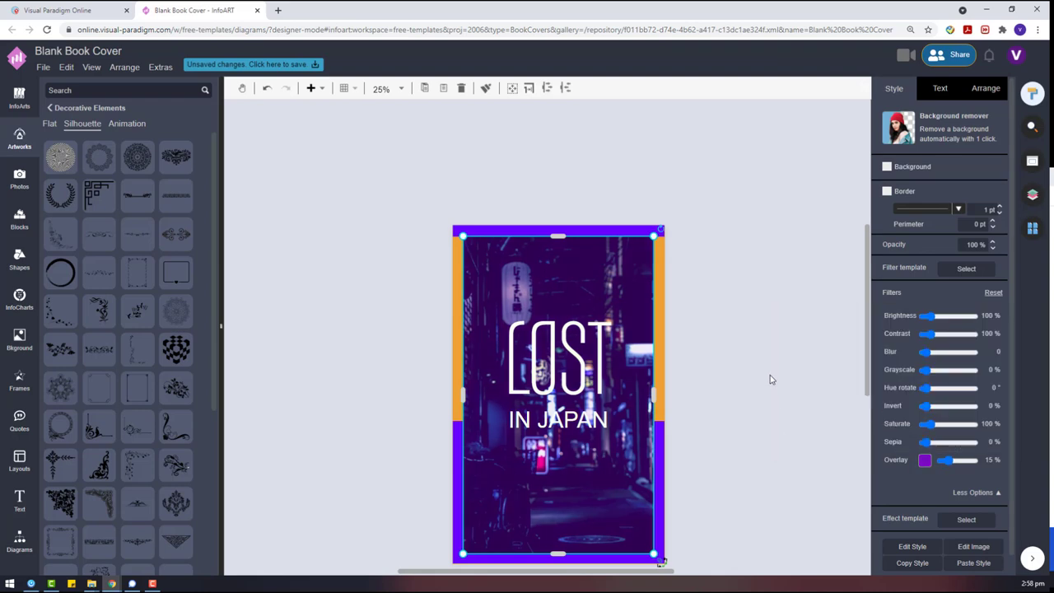
- Move IN JAPAN to the lower part of the photo and place LOST directly above it
click(571, 409)
mouse_move(784, 433)
mouse_down()
mouse_move(531, 340)
mouse_move(462, 282)
mouse_up()
drag(579, 366, 777, 358)
drag(582, 421, 580, 494)
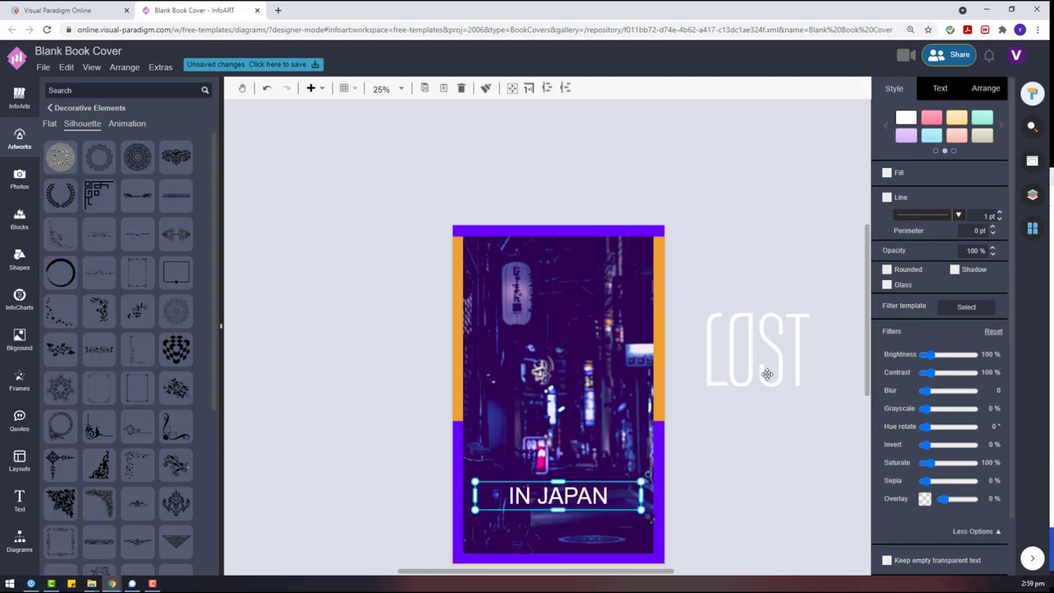
drag(803, 325, 606, 420)
- Shift LOST and IN JAPAN together near the bottom of the photo and group them
drag(764, 544, 394, 359)
click(993, 91)
drag(568, 463, 567, 503)
key(ctrl+g)
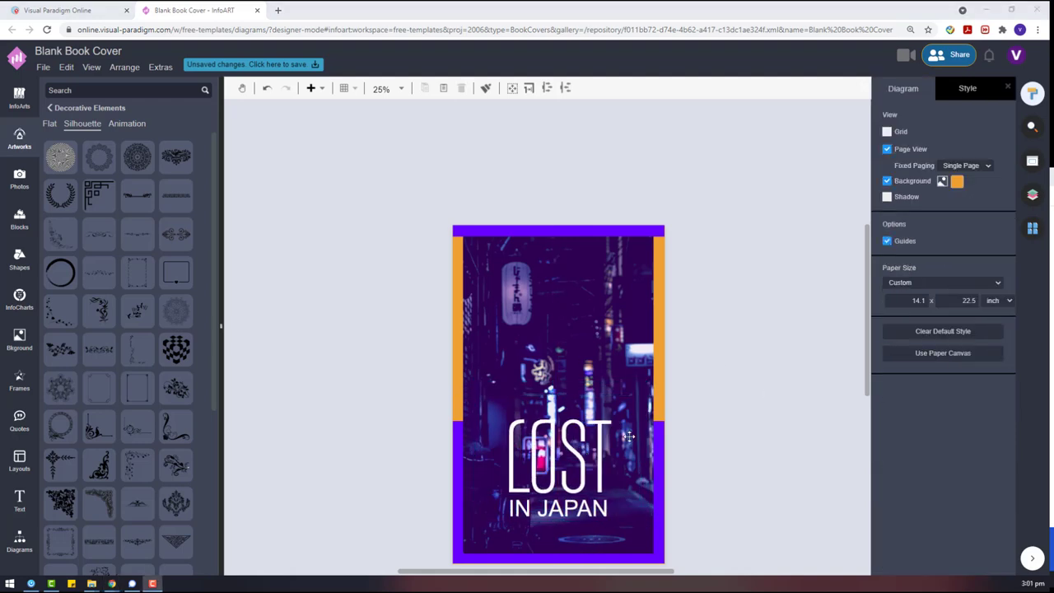
- Duplicate the IN JAPAN text and leave the copy beside the cover
click(629, 437)
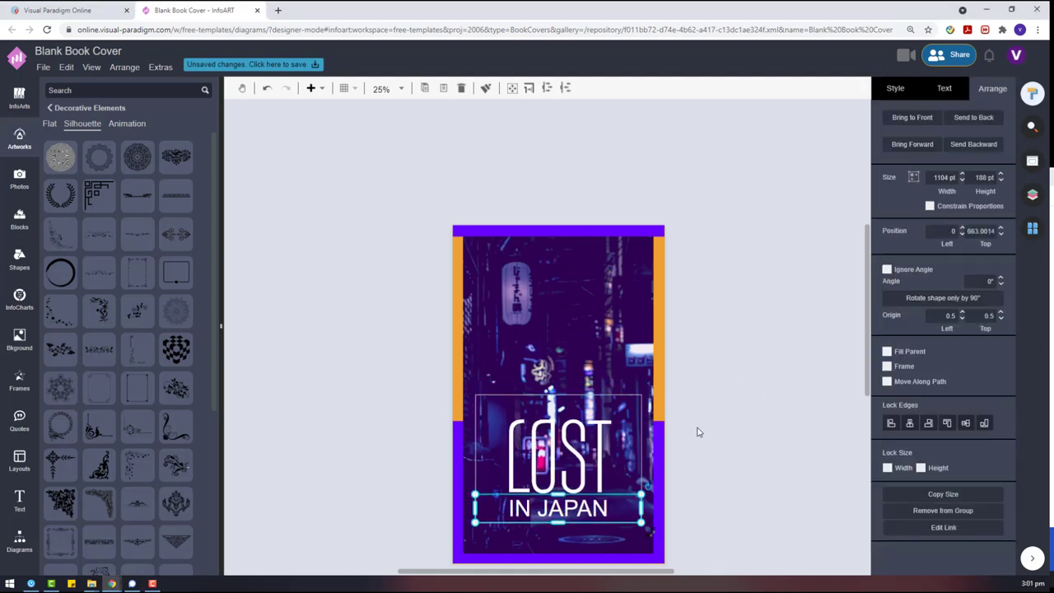
key(ctrl+c)
key(ctrl+v)
- Set the IN JAPAN text beneath LOST in the Sulphur Point font at 168 pt
click(946, 91)
click(576, 494)
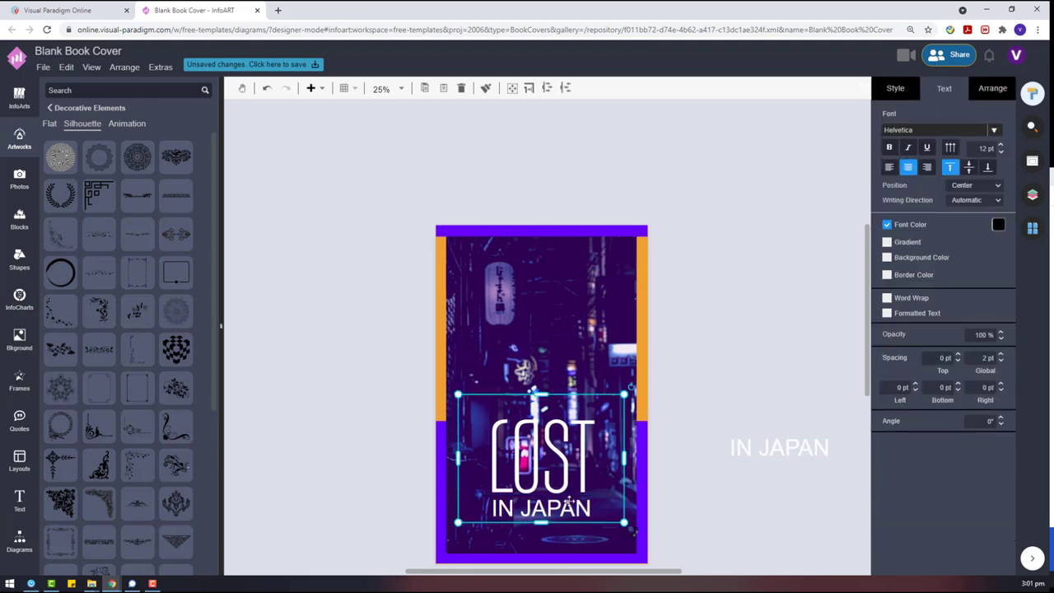
click(576, 494)
click(926, 145)
click(889, 213)
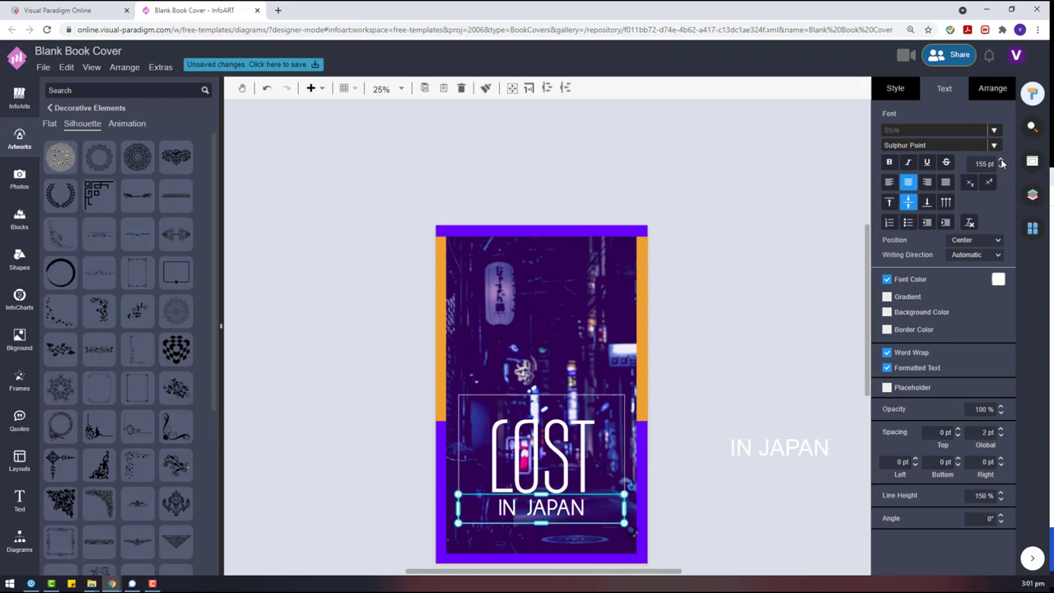
click(672, 332)
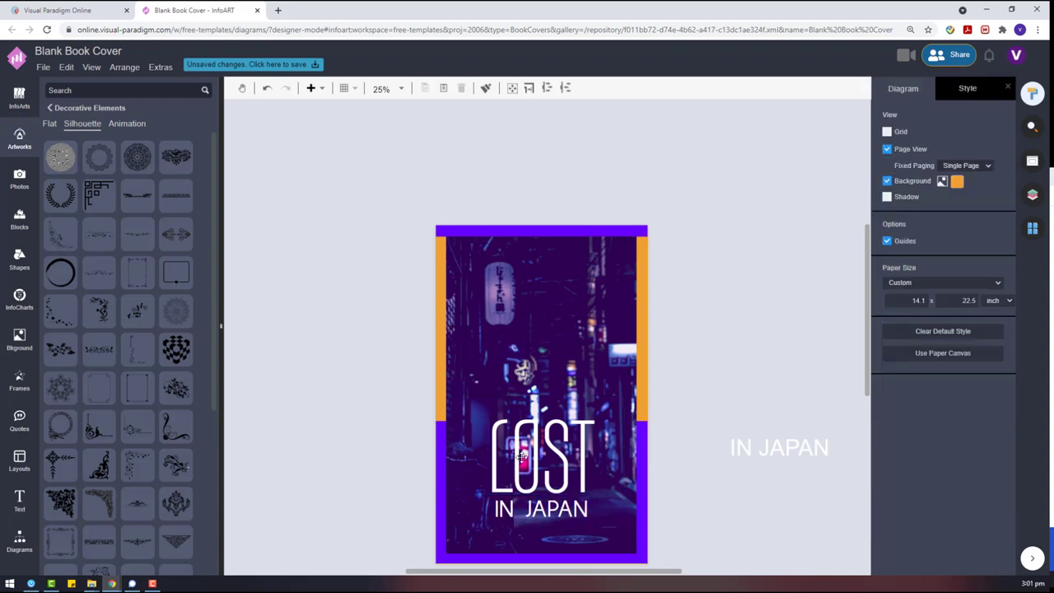
- Ungroup the words LOST and IN JAPAN
click(497, 515)
double_click(497, 516)
click(496, 517)
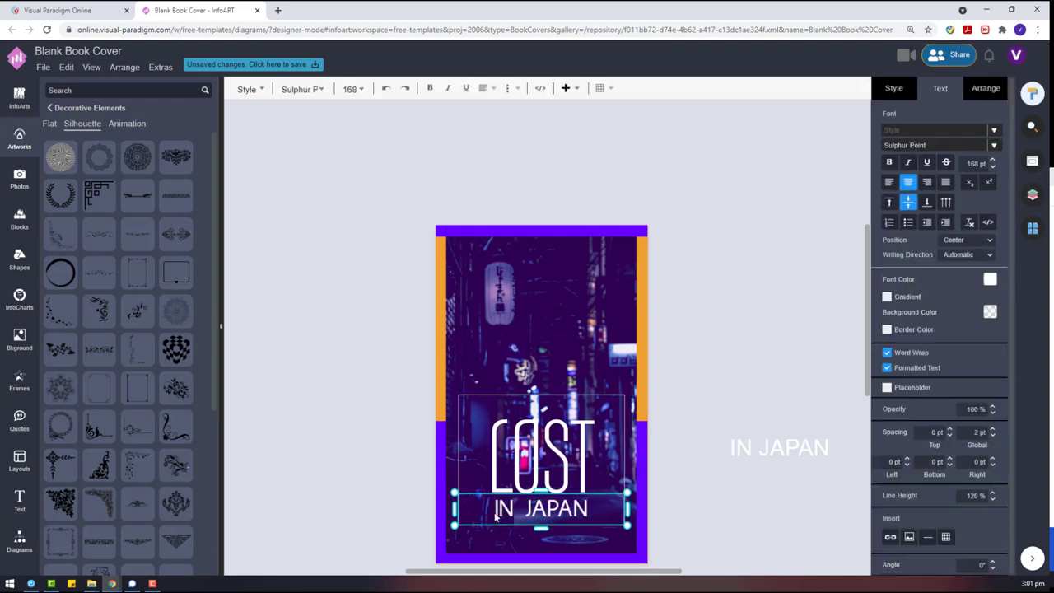
click(704, 392)
click(528, 470)
right_click(528, 469)
click(593, 461)
click(692, 360)
- Enlarge the IN JAPAN text beneath LOST to about 175 pt and adjust its position
click(539, 509)
drag(540, 527, 539, 525)
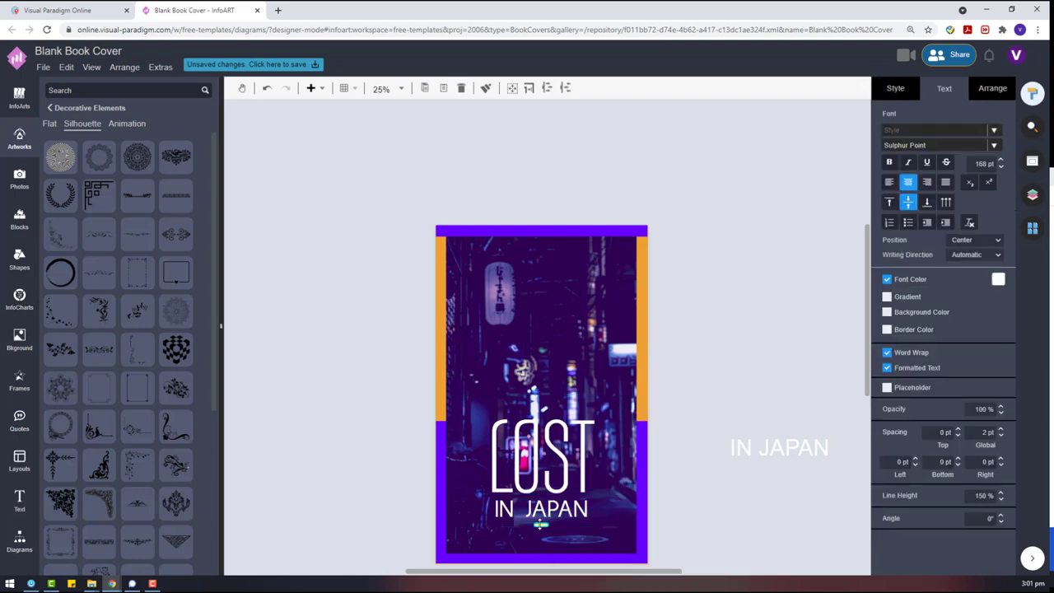
click(541, 519)
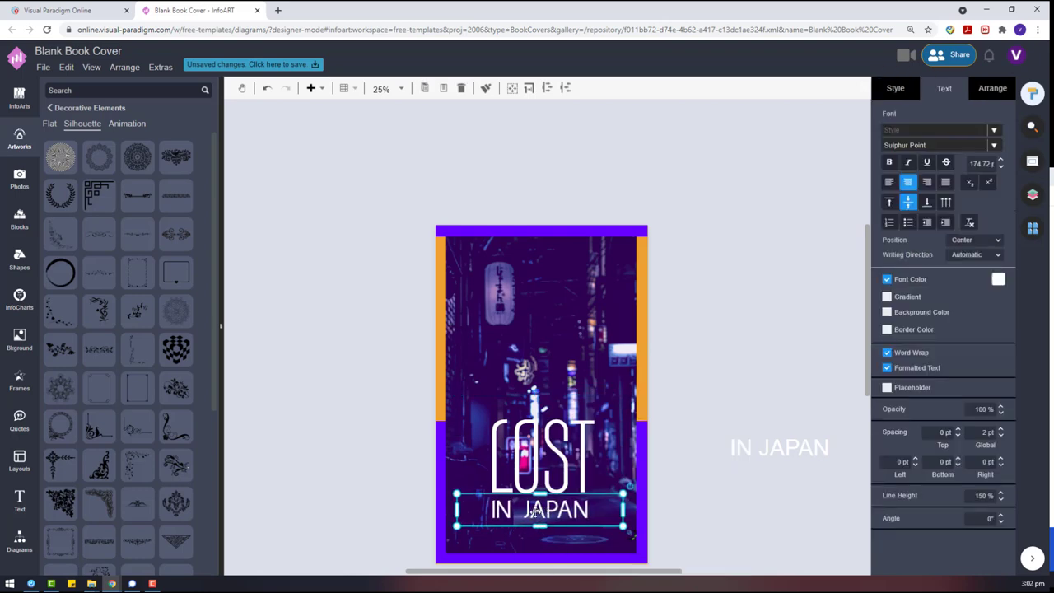
- Left-align the spare IN JAPAN text, move it to the photo's upper left and shrink it to about 104 pt
click(754, 449)
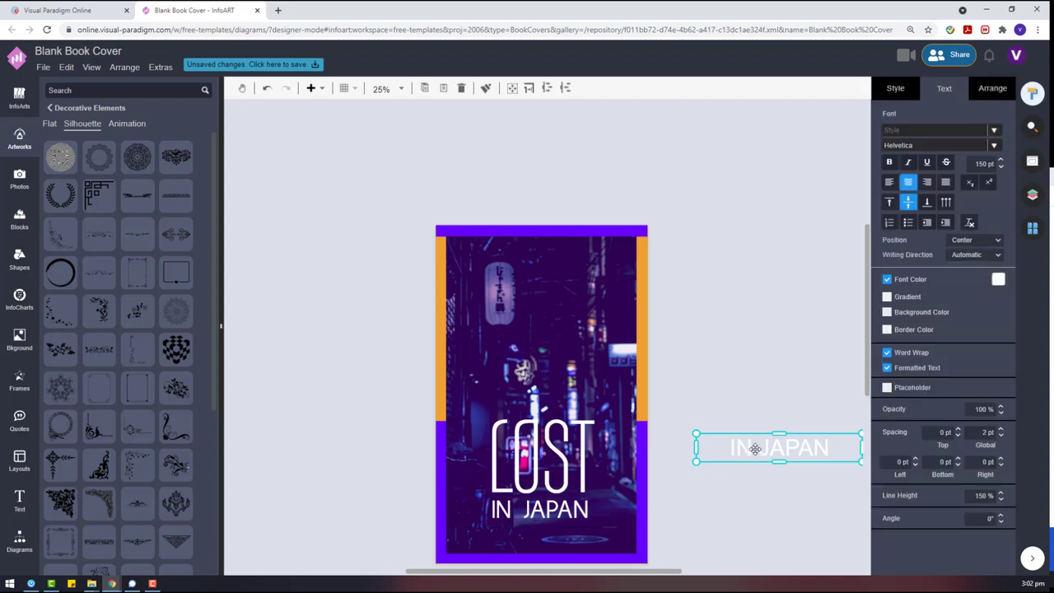
click(889, 182)
drag(741, 440, 503, 254)
scroll(610, 290, up, 3)
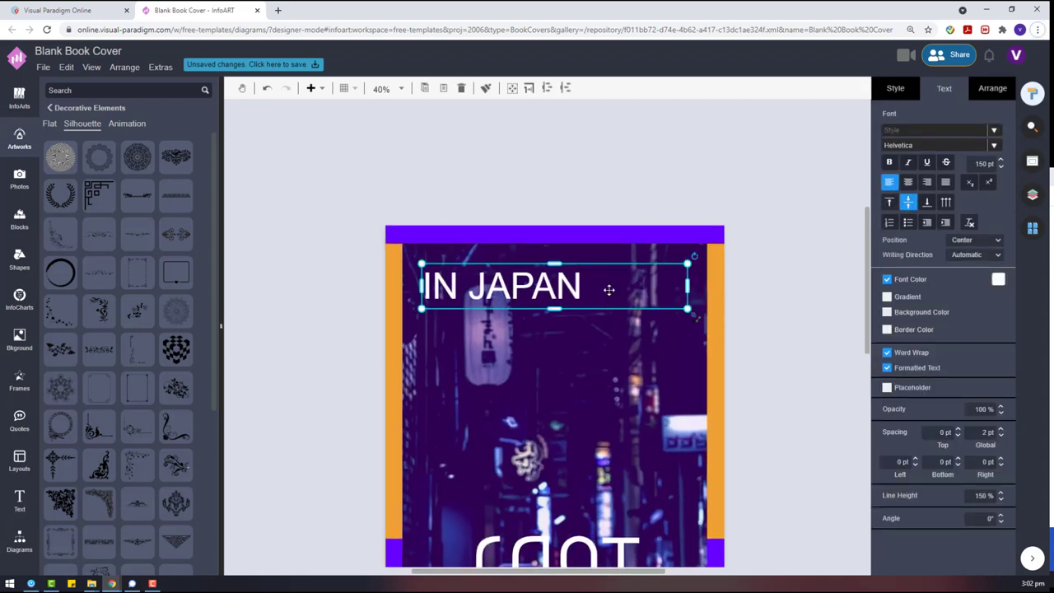
drag(688, 263, 607, 278)
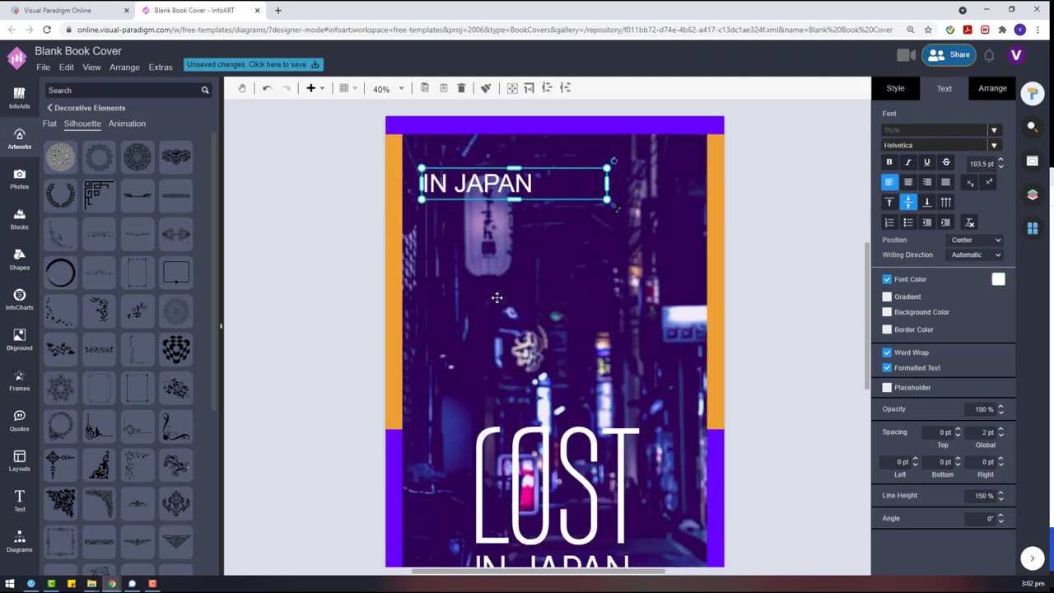
- Add a rectangle, flatten it into a bar about 21 pt high and place it below the upper IN JAPAN text
click(18, 539)
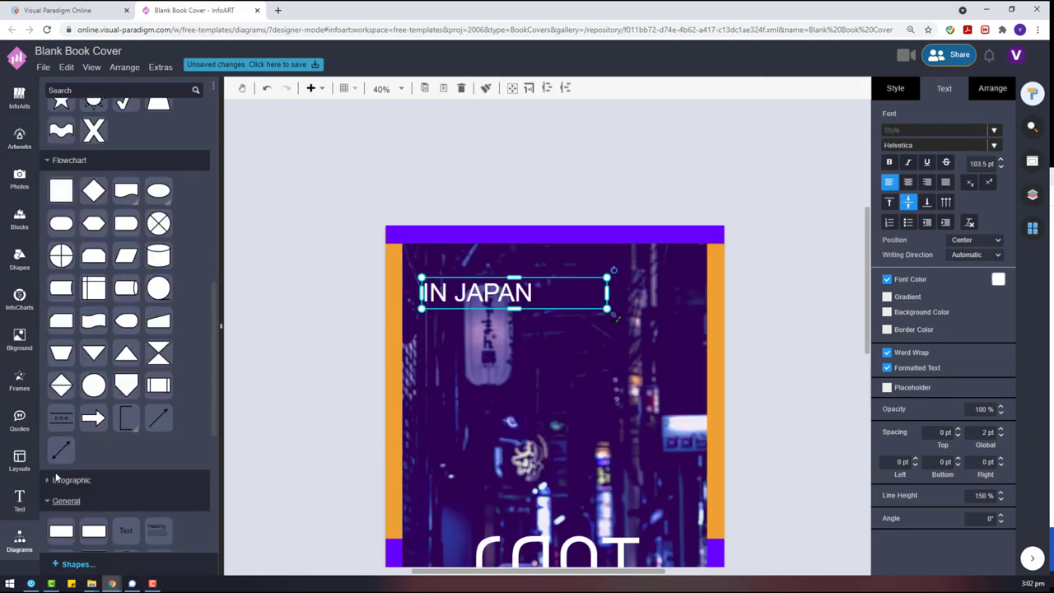
scroll(67, 328, down, 3)
drag(61, 312, 318, 359)
click(895, 89)
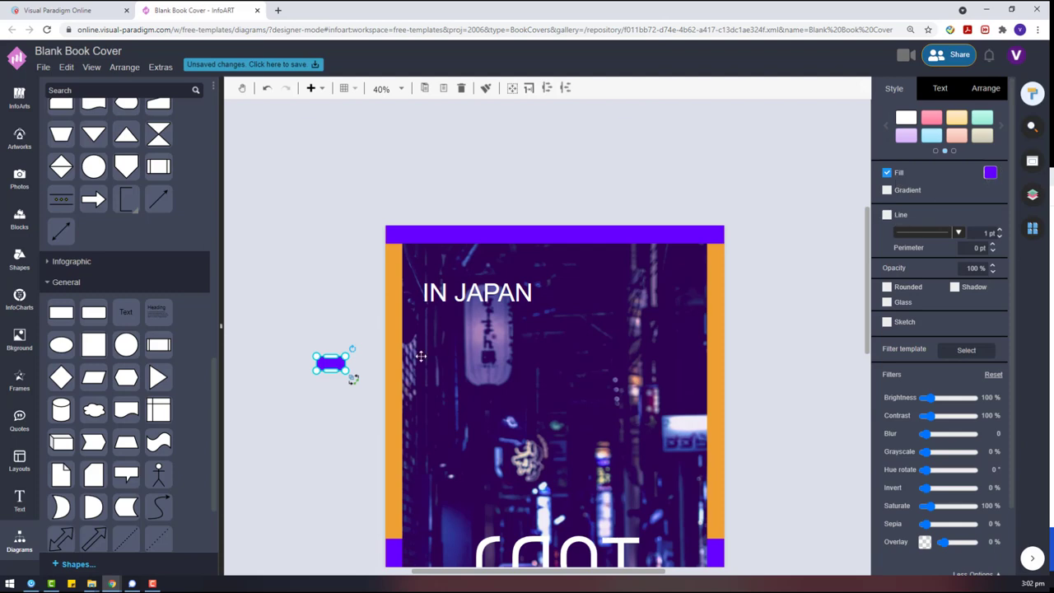
drag(346, 372, 382, 389)
drag(382, 372, 393, 372)
drag(355, 355, 461, 353)
click(561, 359)
- Change the fill of the thin bar to white
scroll(561, 358, down, 1)
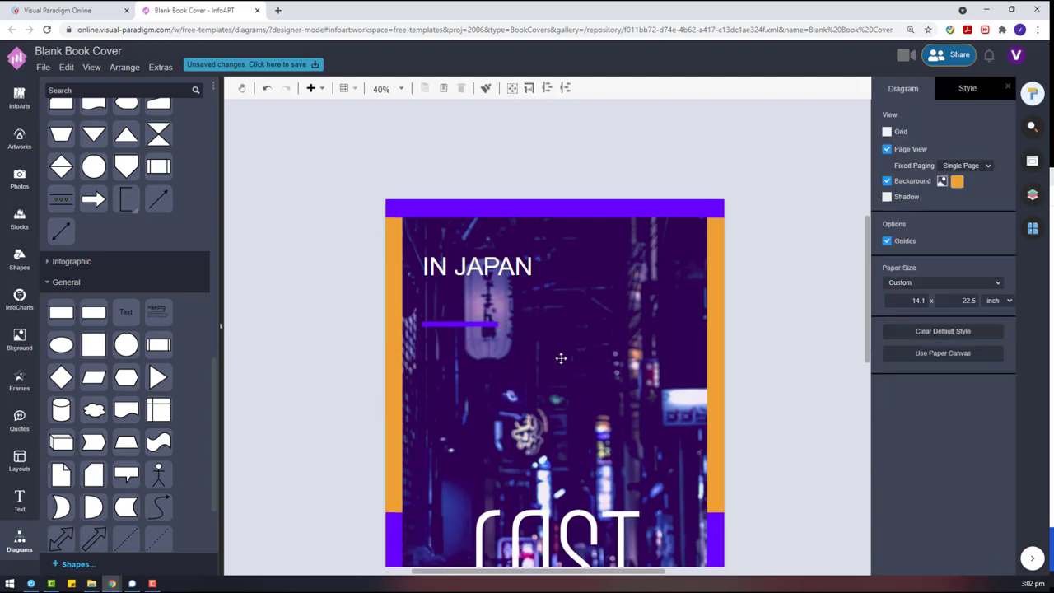
scroll(560, 358, down, 1)
click(530, 290)
click(998, 175)
click(986, 196)
click(747, 275)
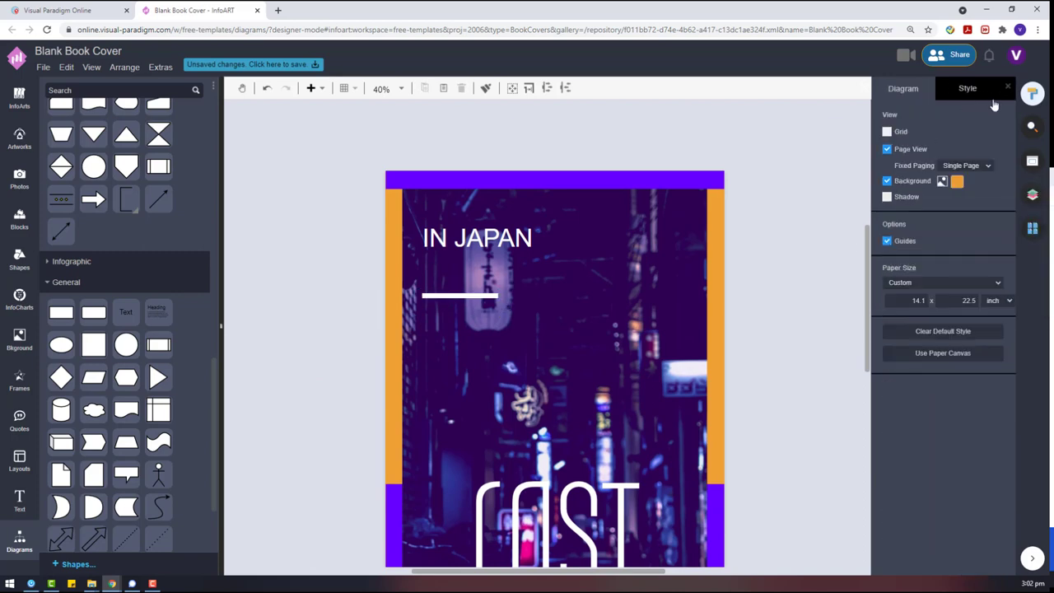
- Set the white bar to 150 pt wide and 15 pt high and nudge it slightly up and right
click(447, 296)
click(992, 88)
click(937, 174)
text(1pt)
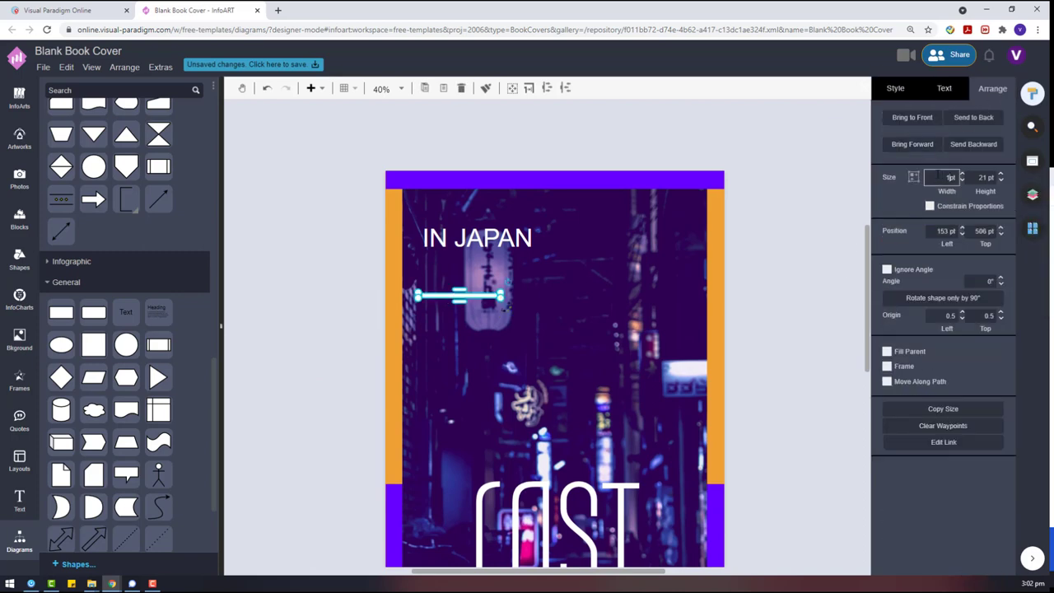
text(00)
key(Return)
click(772, 307)
click(441, 296)
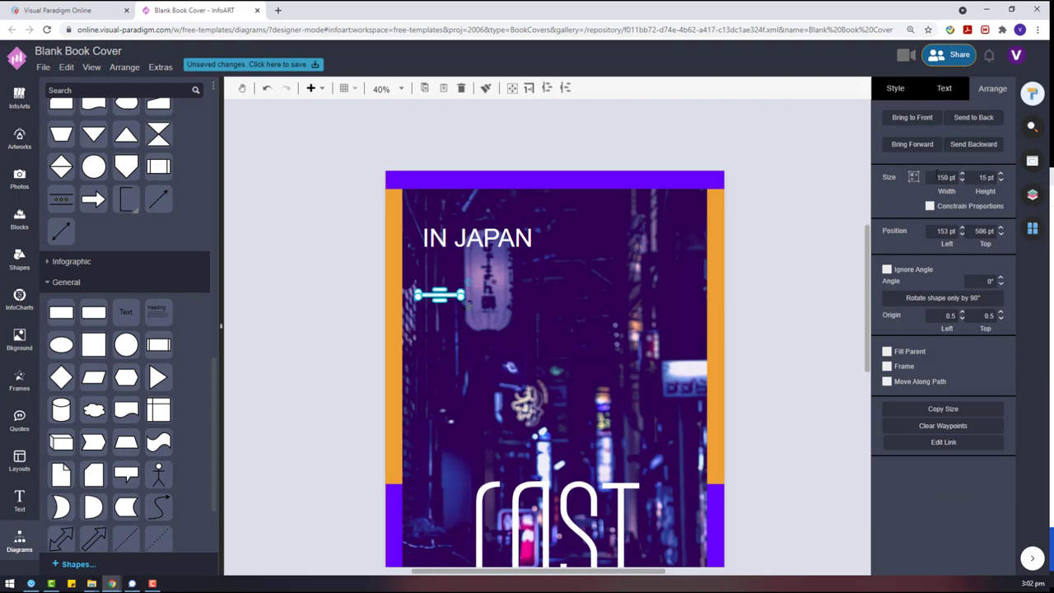
click(278, 233)
drag(449, 295, 454, 291)
- Set the font size of the upper IN JAPAN text to 60 pt
click(463, 239)
click(945, 89)
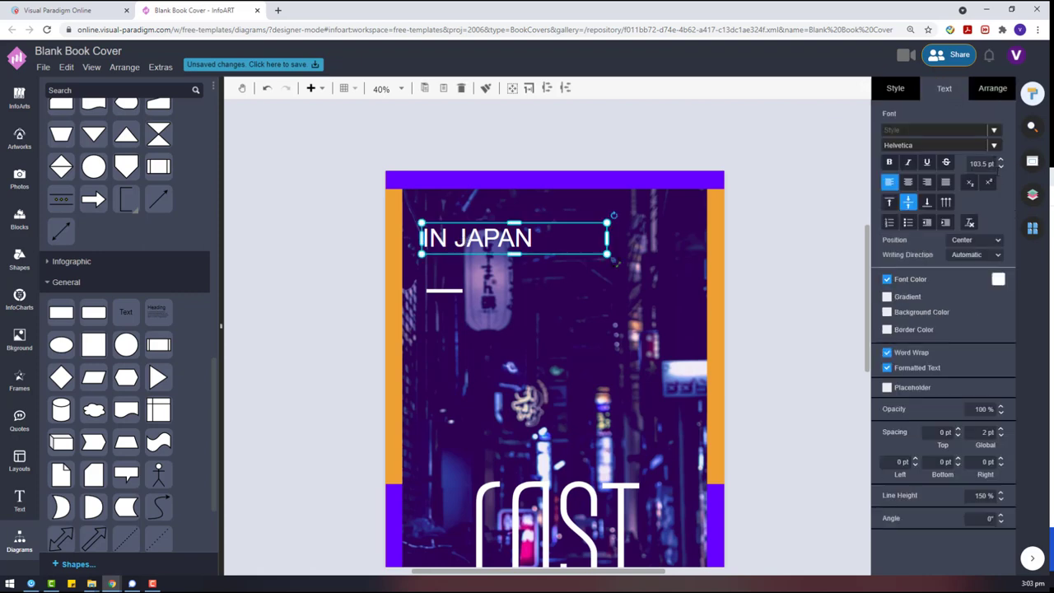
text(60)
key(Return)
- Align the left edges of the upper IN JAPAN text and the white bar
scroll(542, 307, up, 2)
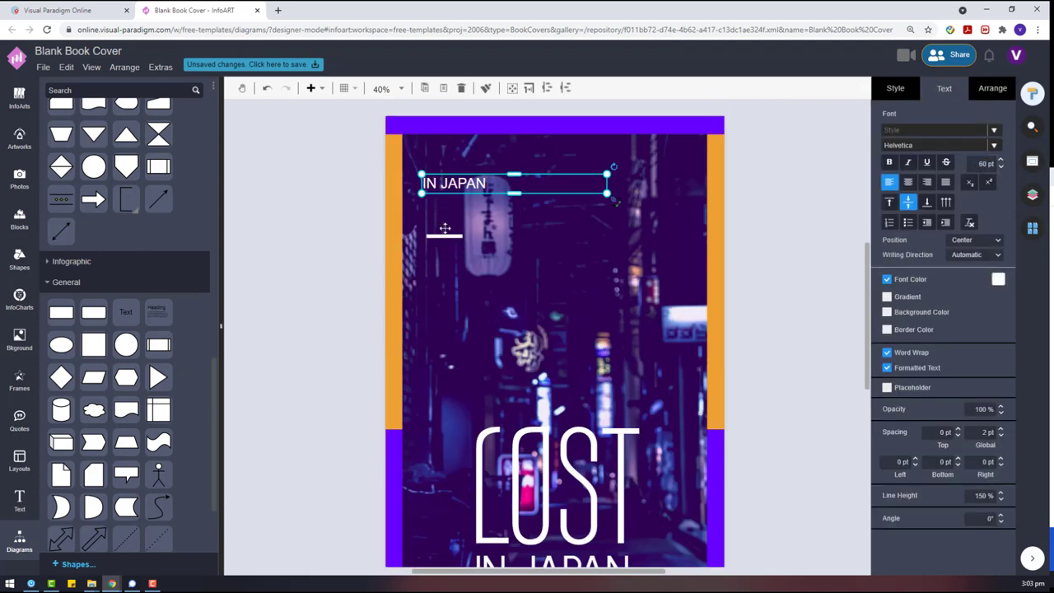
click(465, 236)
click(993, 94)
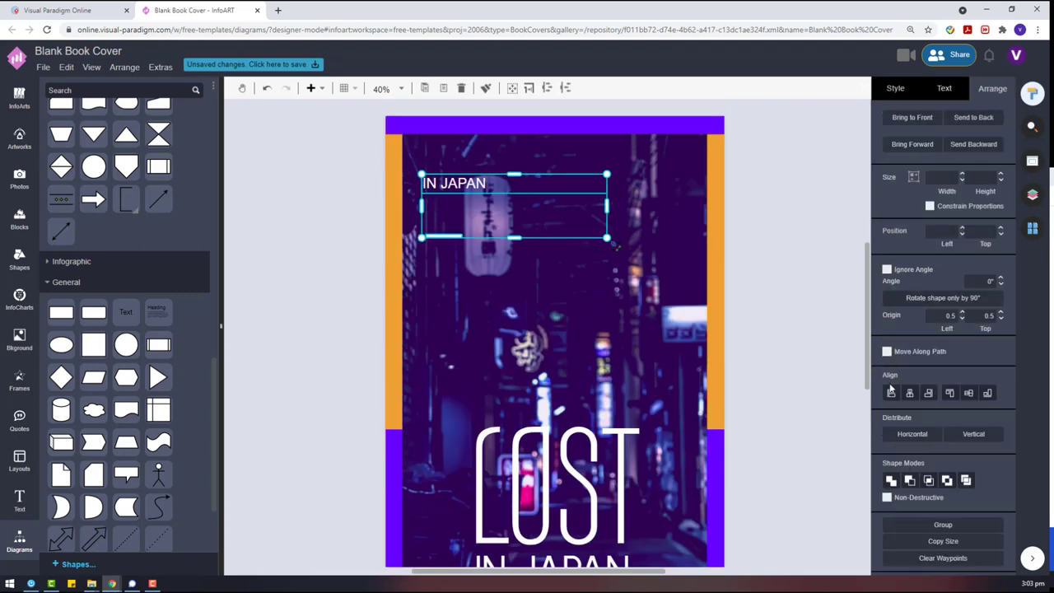
click(652, 198)
- Reduce the font size of the upper IN JAPAN text to 40 pt
click(487, 187)
click(946, 91)
double_click(984, 163)
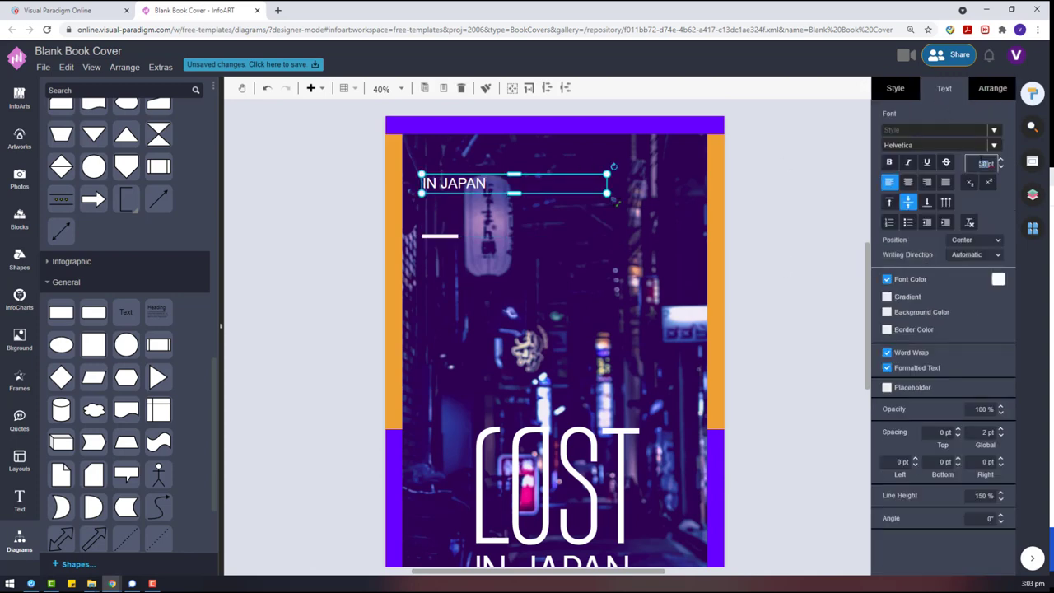
text(40)
key(Return)
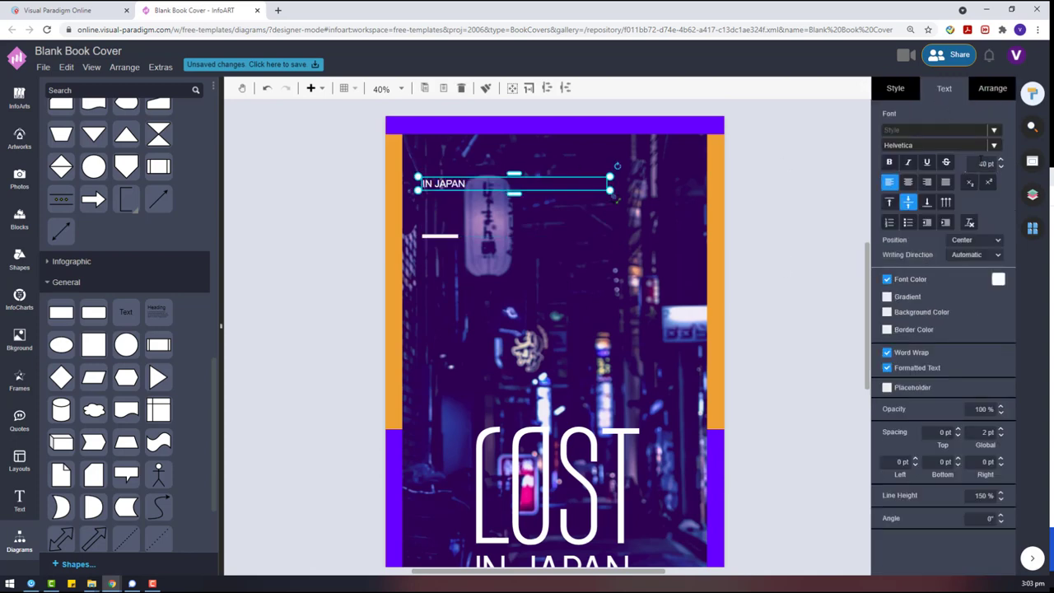
- Duplicate the upper IN JAPAN text, place the copy just below the white bar aligned to its left edge, and make it bold
scroll(560, 359, down, 5)
scroll(562, 360, up, 4)
key(ctrl+c)
key(ctrl+v)
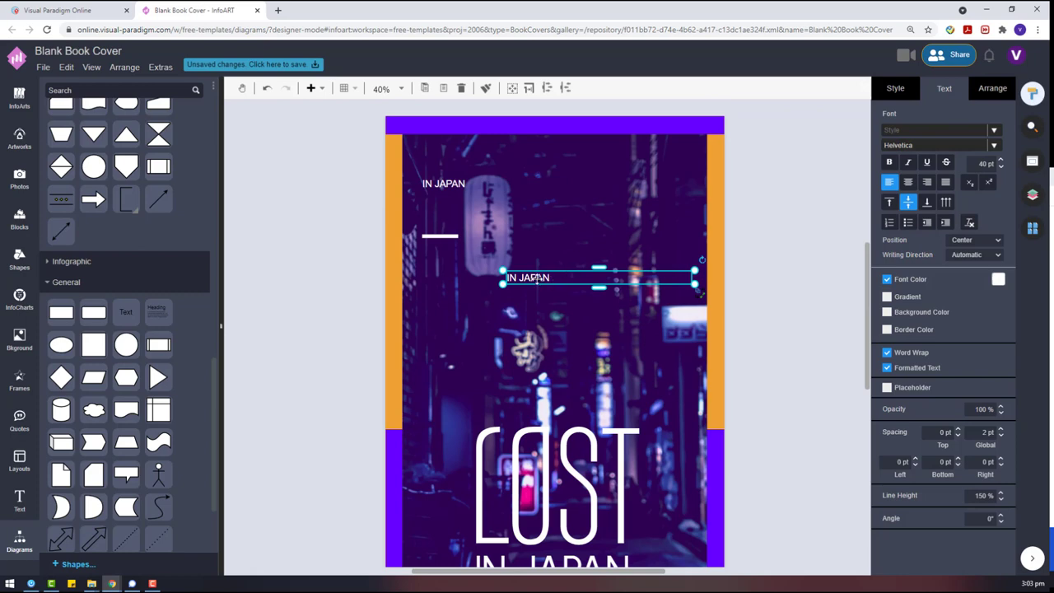
drag(534, 279, 450, 255)
click(890, 163)
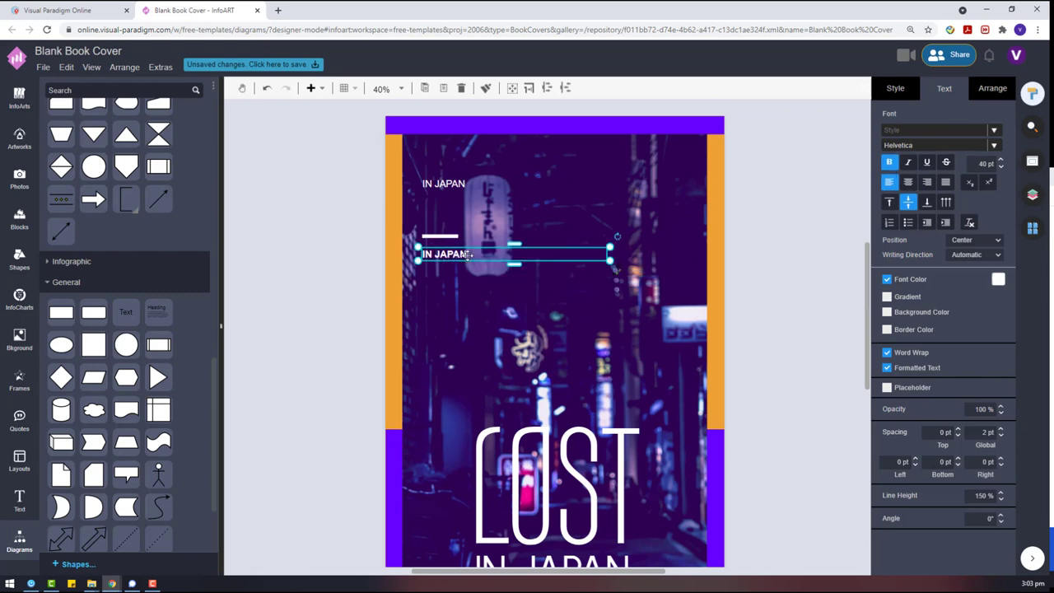
- Replace the copied bold text with the author's full name in capitals, split over two lines
double_click(468, 255)
text(S)
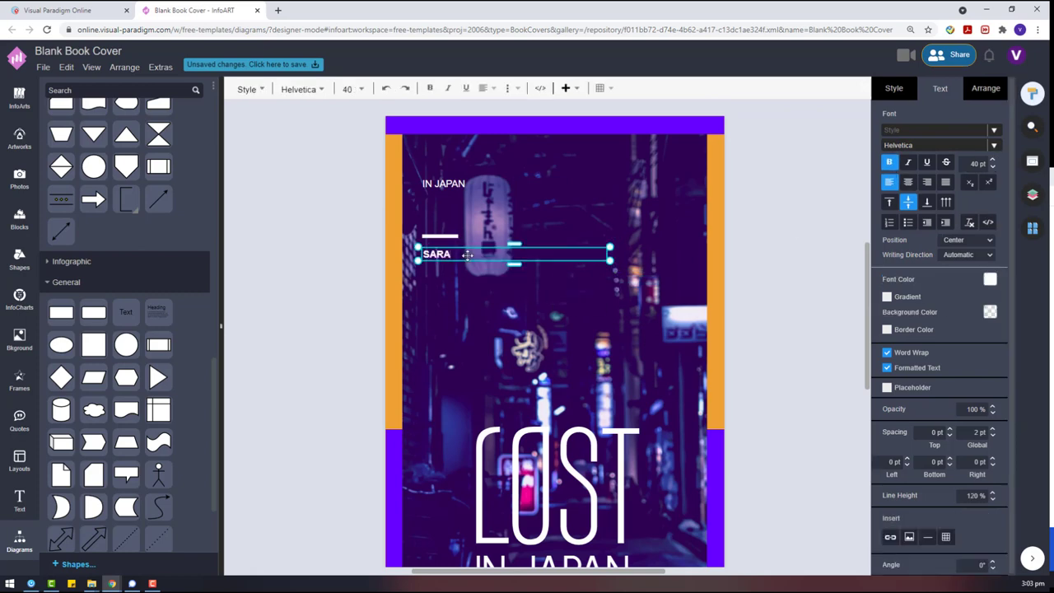
text(ARAH)
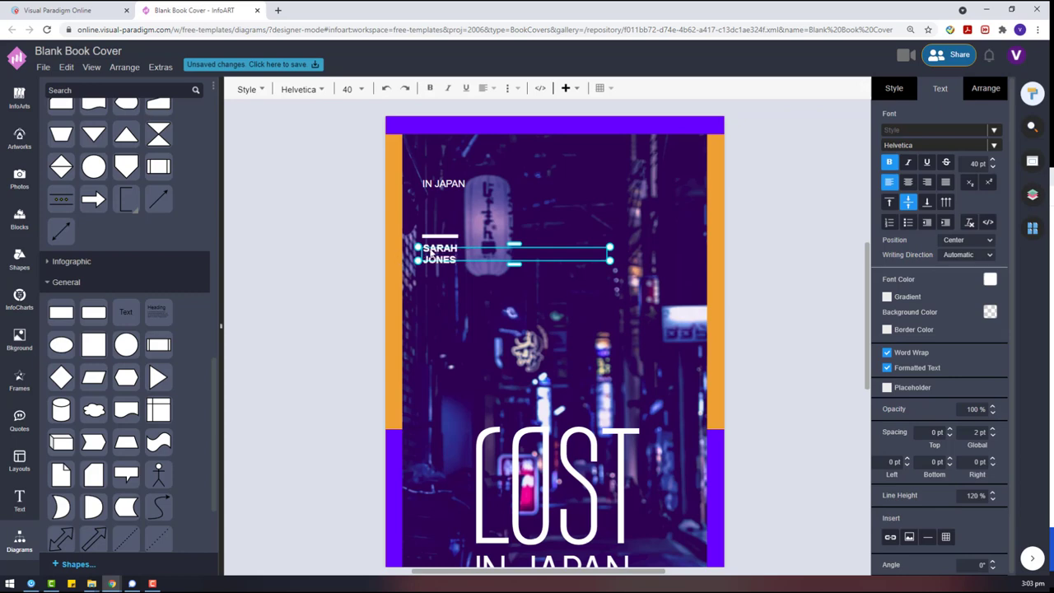
key(ctrl+a)
text(MA)
click(335, 332)
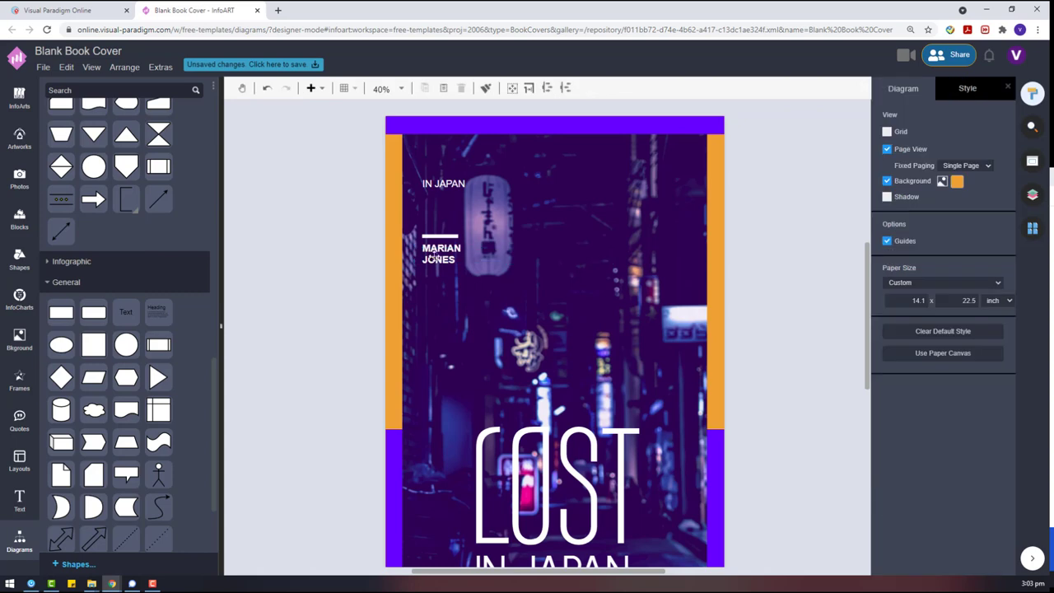
- Move the author's name slightly down and shorten the white bar above it to about half its width
click(436, 255)
click(340, 211)
drag(339, 211, 465, 242)
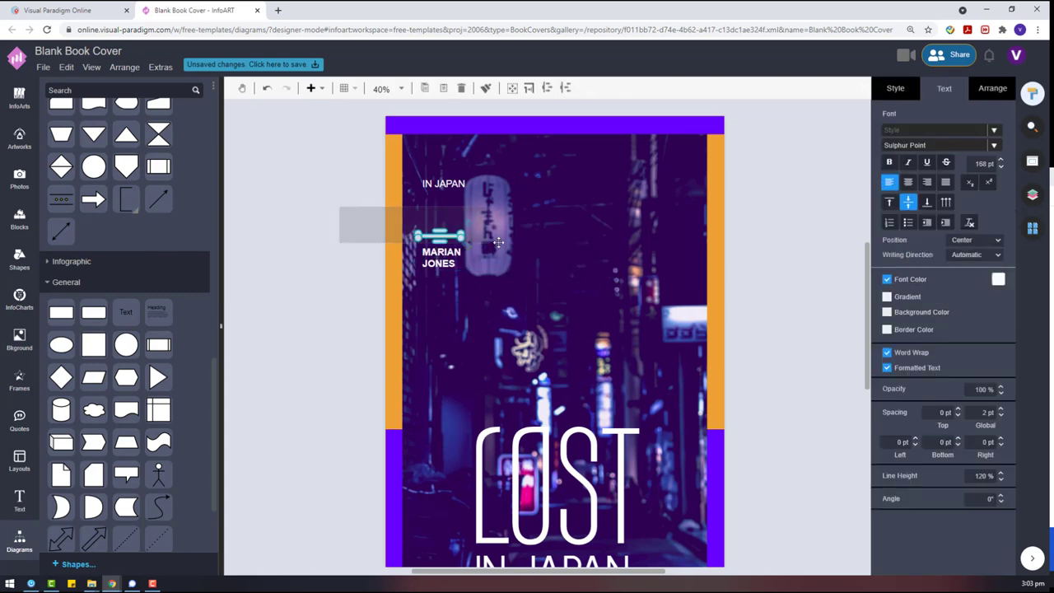
click(993, 88)
double_click(943, 177)
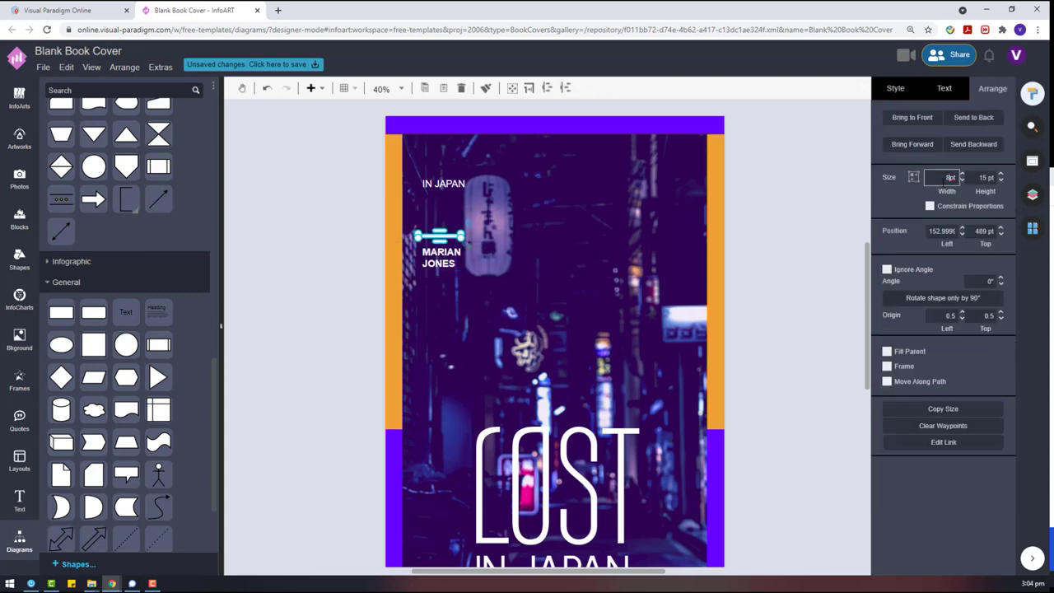
click(810, 288)
- Set the font size of the upper IN JAPAN text to 30 pt
scroll(375, 292, up, 1)
click(452, 239)
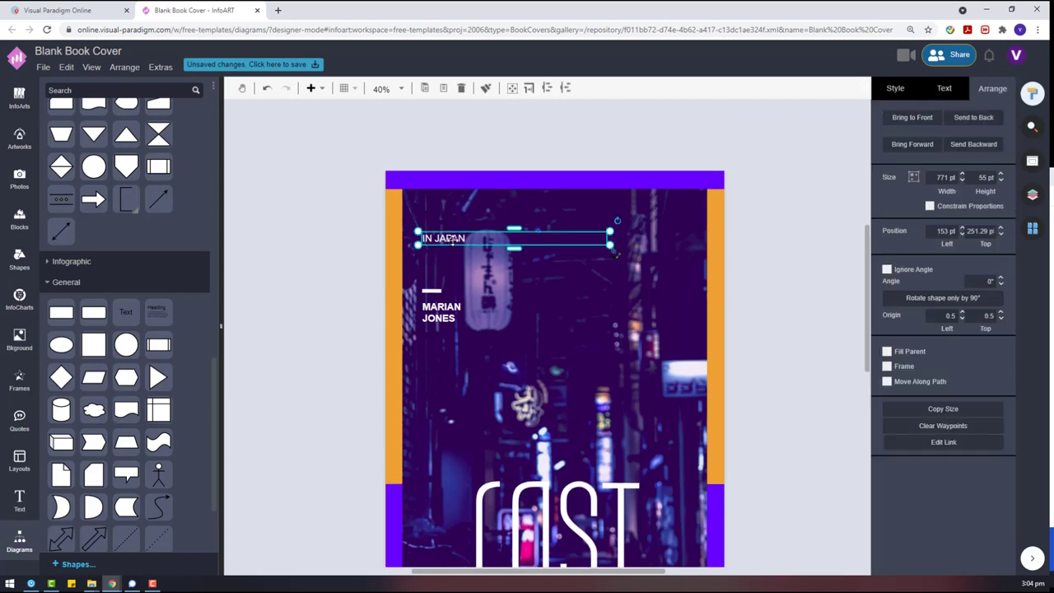
click(945, 89)
double_click(981, 164)
key(Return)
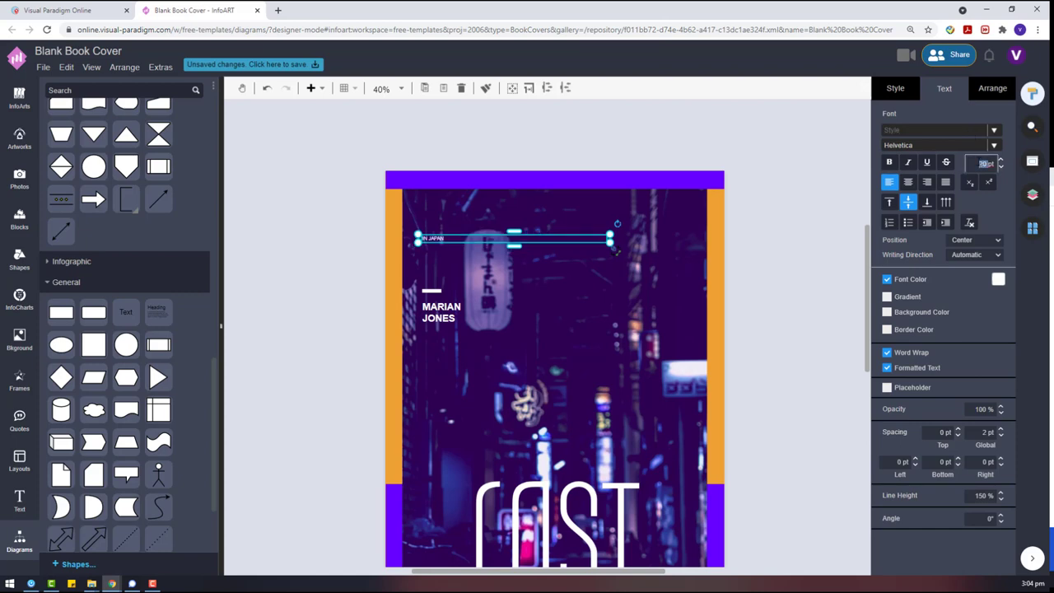
- Replace the upper IN JAPAN text with a two-line tagline about the author's travel stories in Japan and move it slightly down
double_click(454, 240)
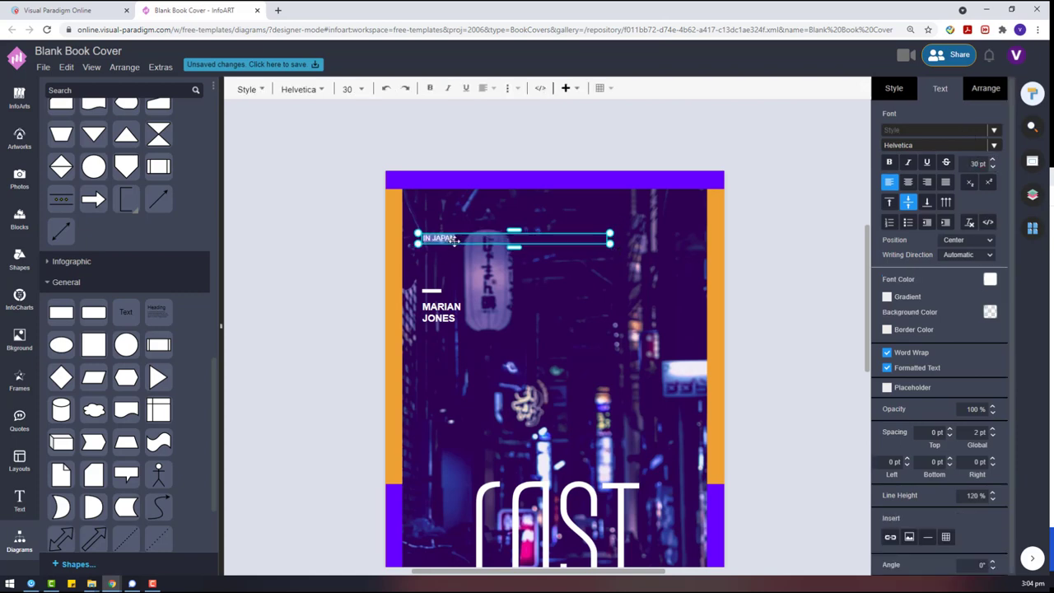
text(m)
text(ies in Japan)
click(299, 325)
click(445, 241)
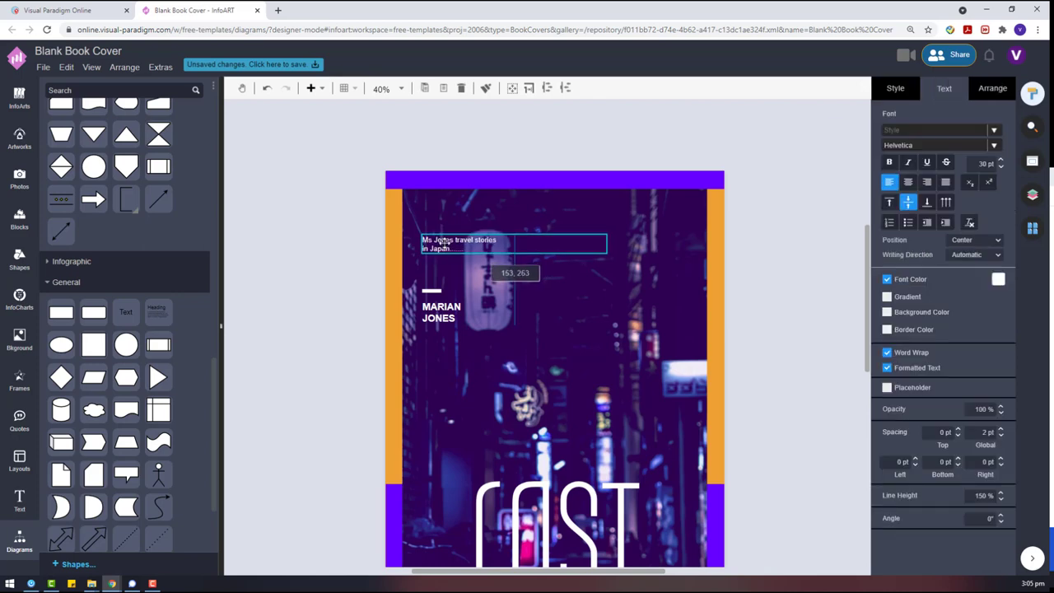
- Set the font size of the travel stories tagline to 35 pt
double_click(984, 164)
text(35)
key(Return)
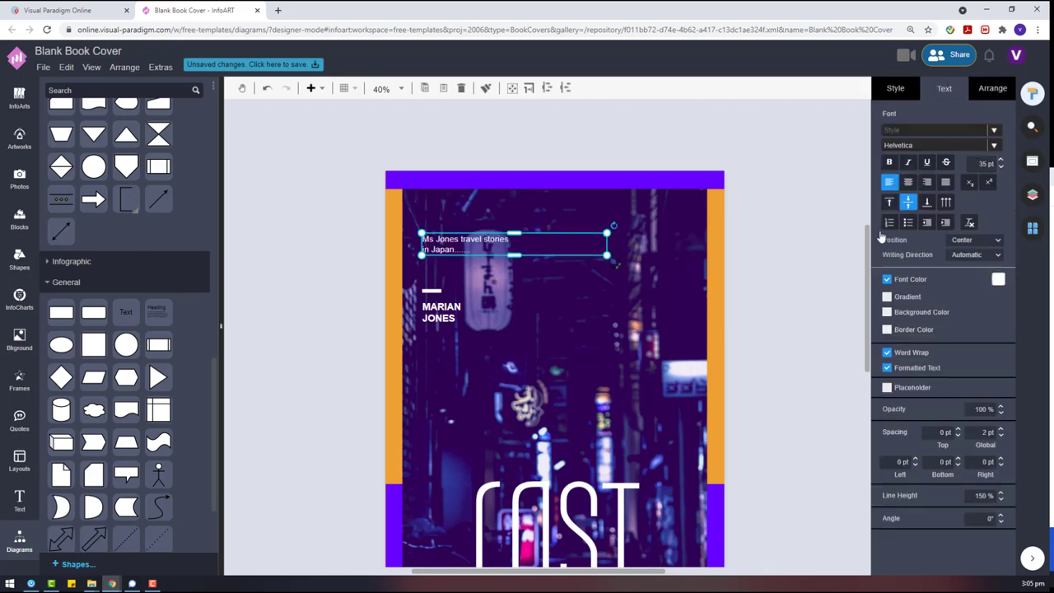
scroll(850, 367, down, 3)
scroll(849, 367, up, 3)
click(850, 366)
- Duplicate the short white bar above the author's name, leaving the copy outside the cover
drag(360, 281, 476, 298)
key(ctrl+c)
key(ctrl+v)
scroll(775, 316, down, 3)
click(774, 315)
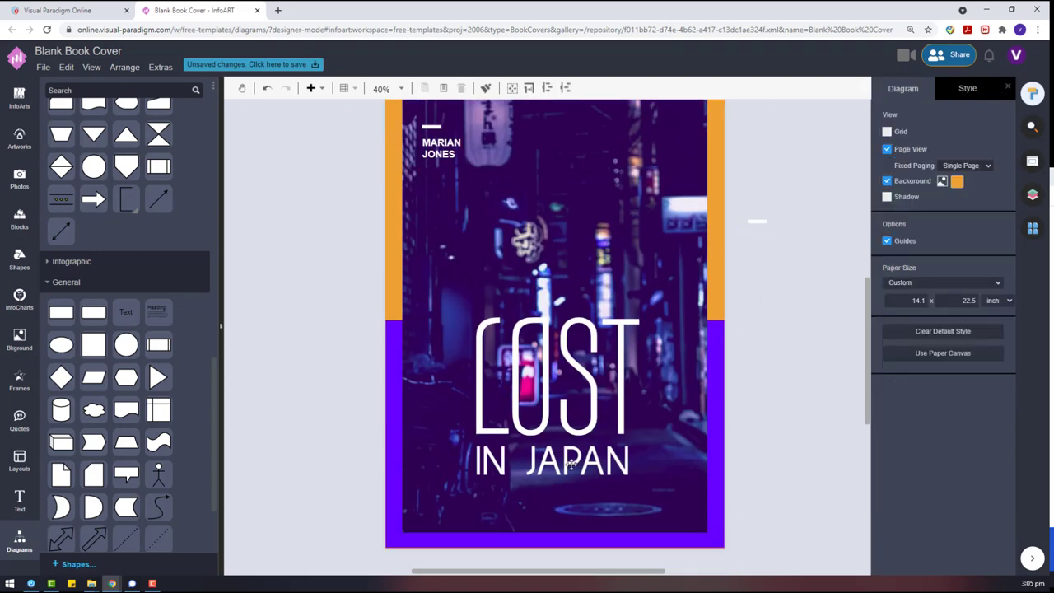
- Move the LOST IN JAPAN title slightly up and centre the copied white bar beneath it
drag(571, 378, 571, 348)
click(756, 220)
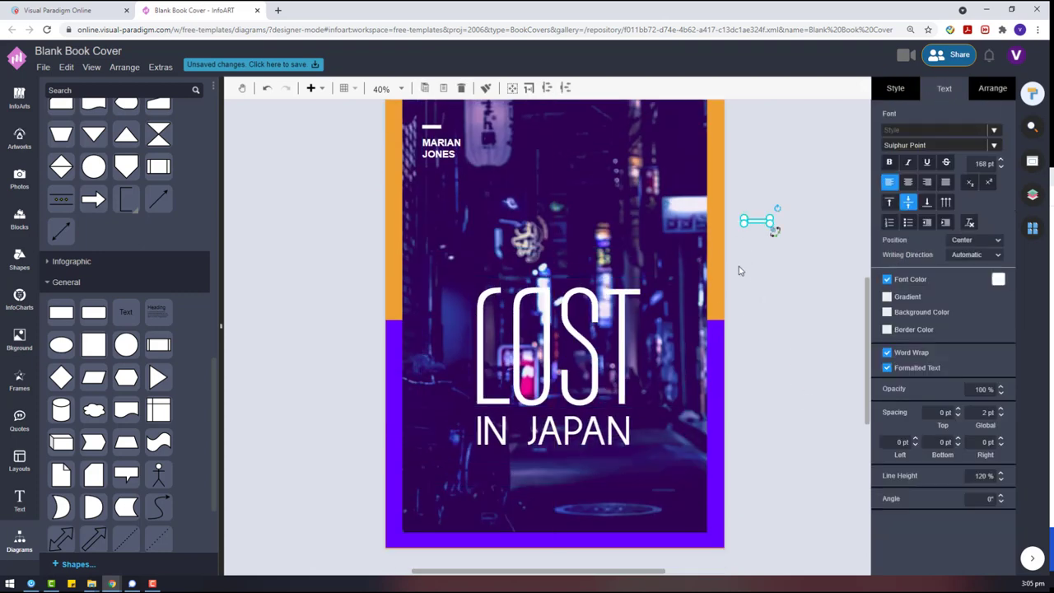
drag(756, 221, 559, 469)
click(776, 376)
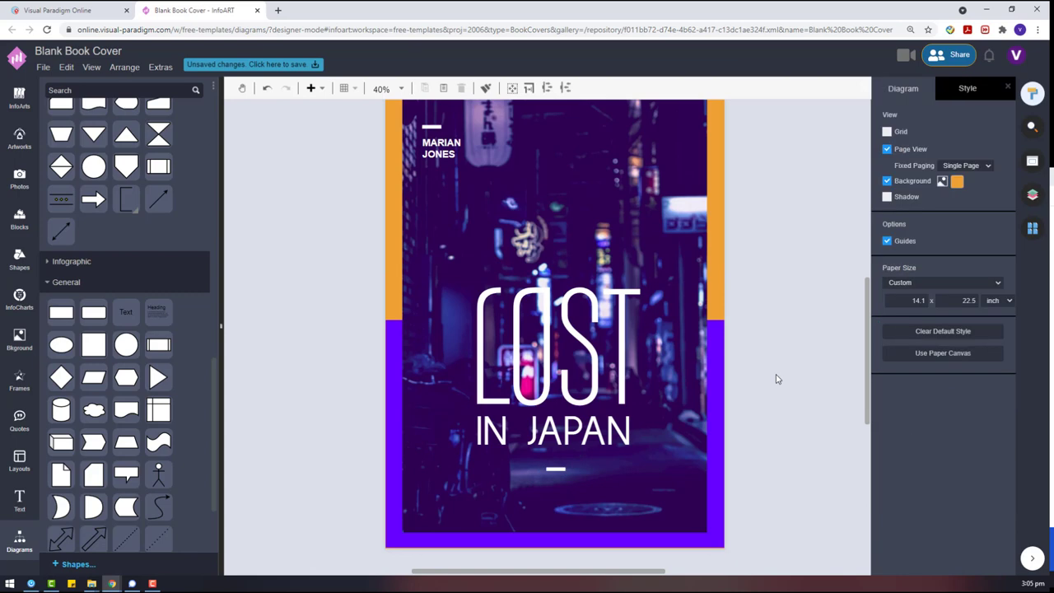
- Find "japan" artwork and add the red torii gate beside the cover
click(8, 140)
text(japan)
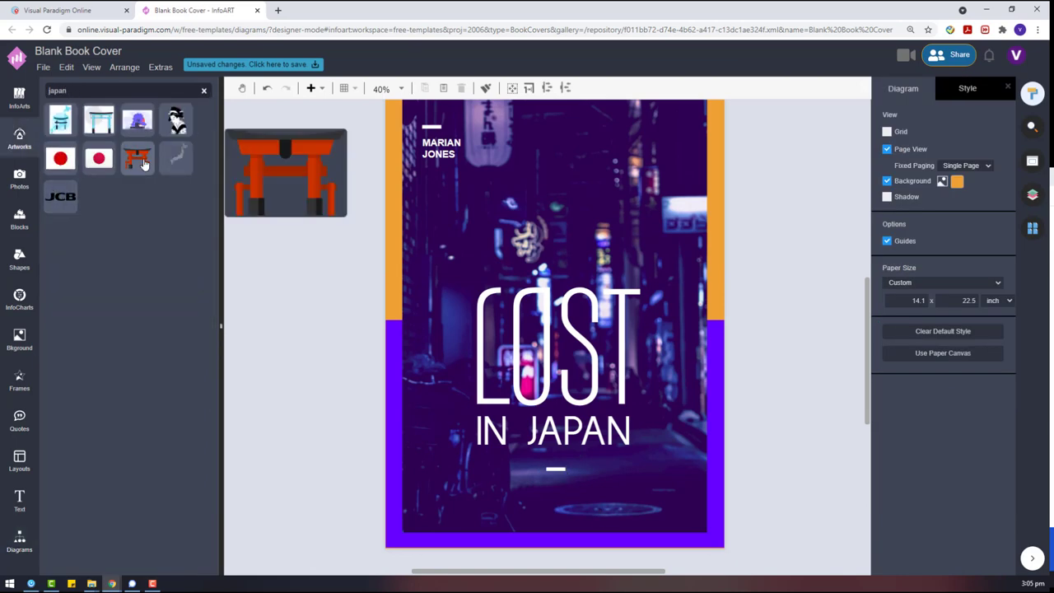
drag(136, 158, 340, 322)
- Recolour all five colours of the torii gate artwork to white
click(903, 97)
click(935, 137)
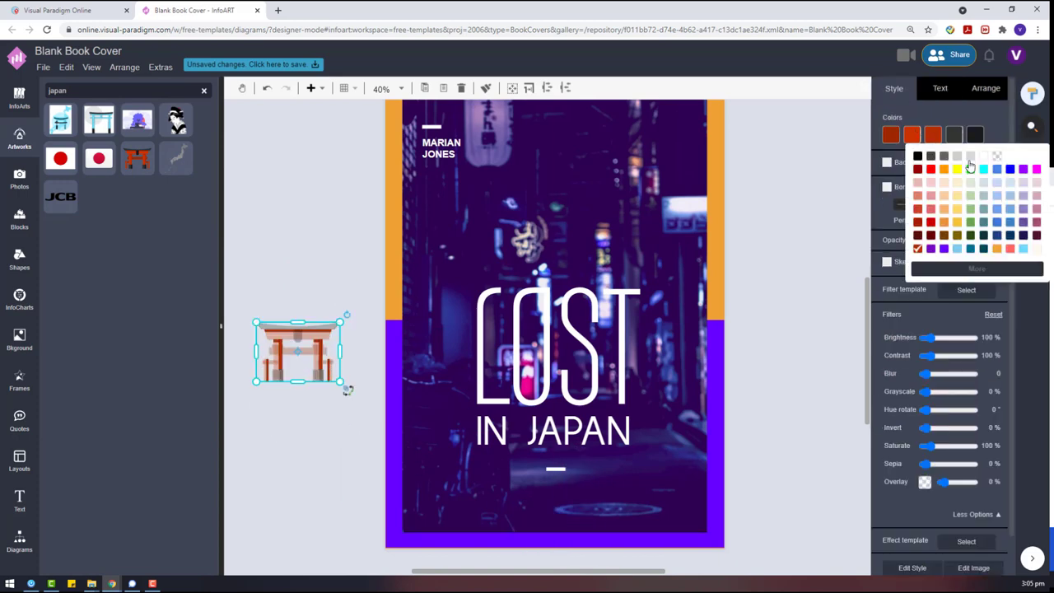
click(983, 157)
click(911, 138)
click(982, 157)
click(891, 136)
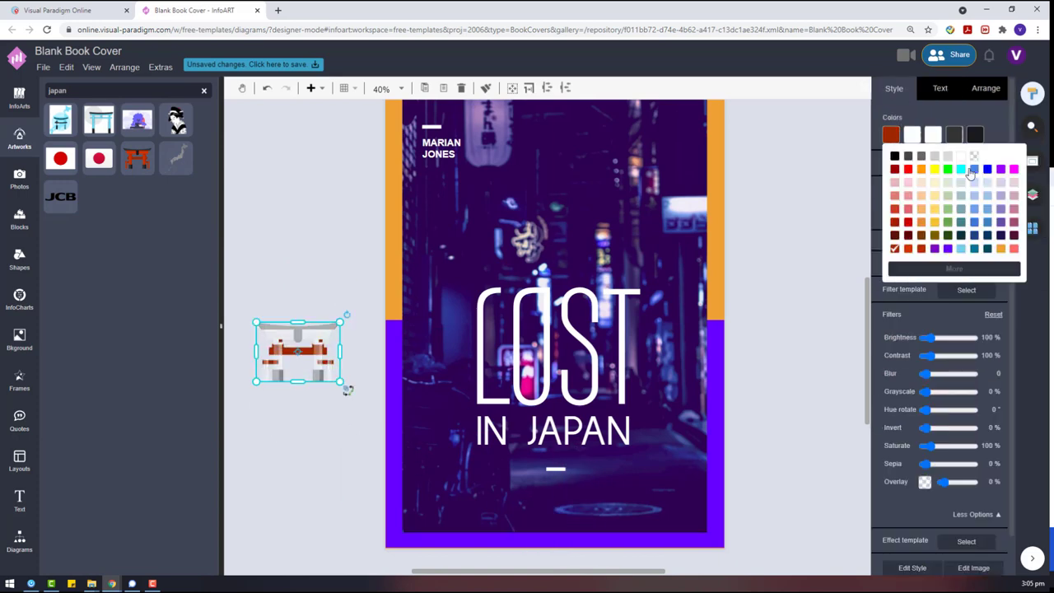
click(982, 156)
click(974, 136)
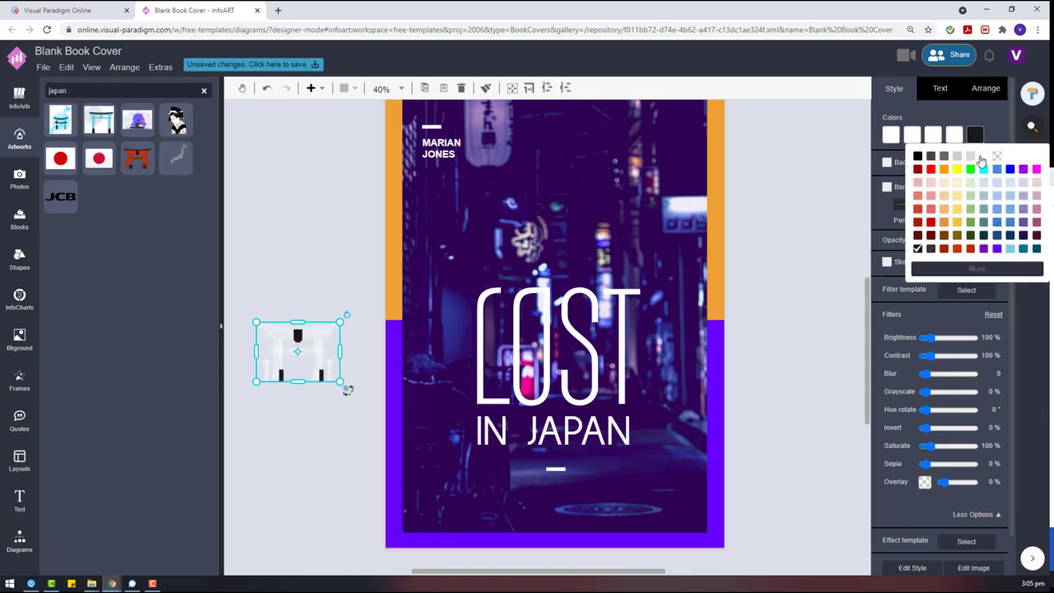
click(982, 156)
- Move the white torii gate to the bottom centre of the photo, below the title
drag(309, 329, 566, 476)
click(723, 447)
click(621, 460)
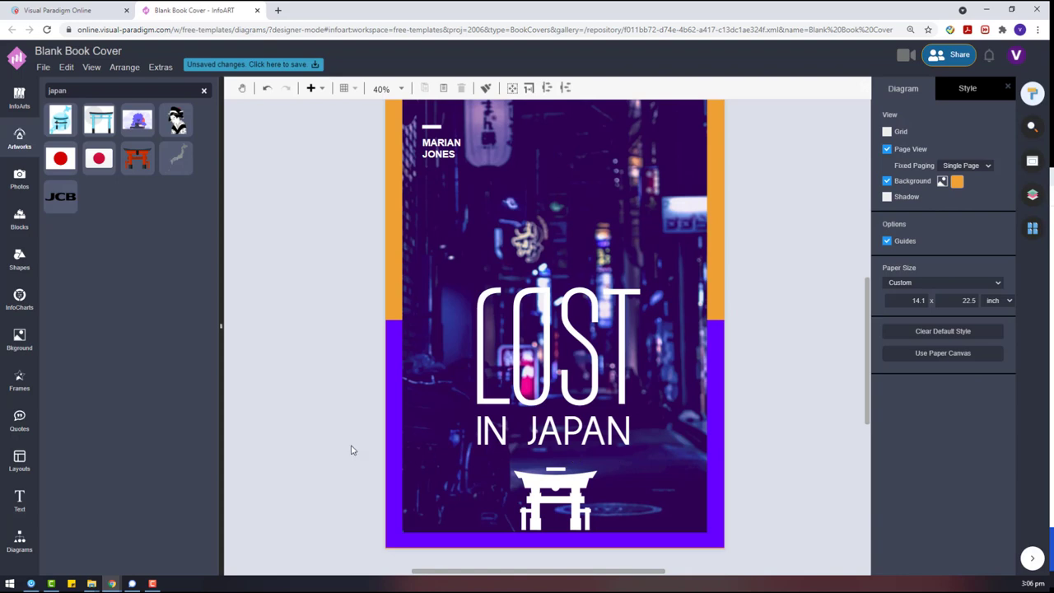
- Nudge the lower white bar up so it sits between IN JAPAN and the torii gate
drag(351, 449, 761, 494)
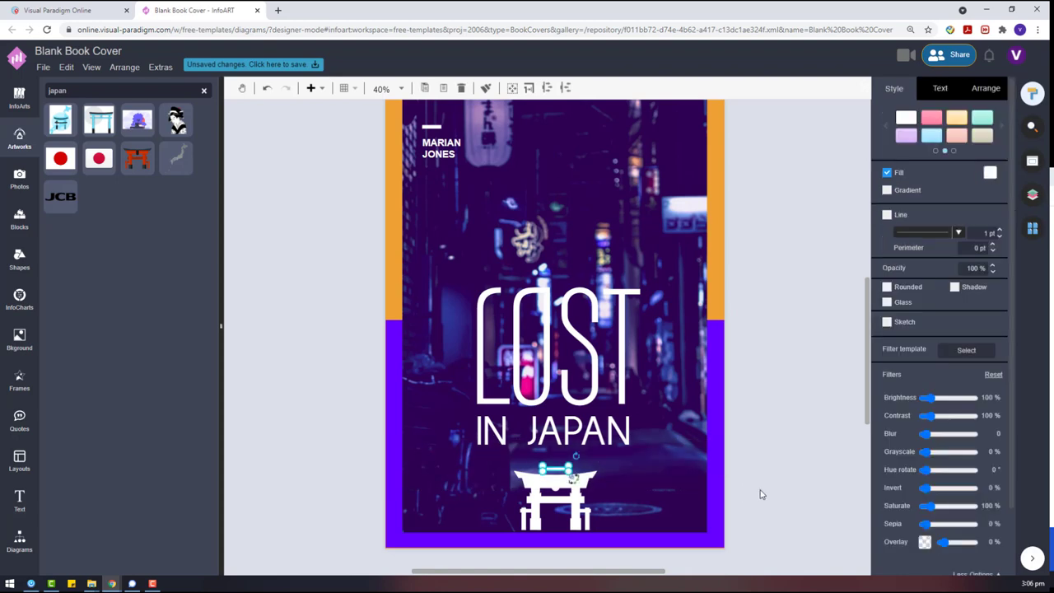
key(Up)
key(Up)
key(Up)
key(Up)
key(Up)
key(Down)
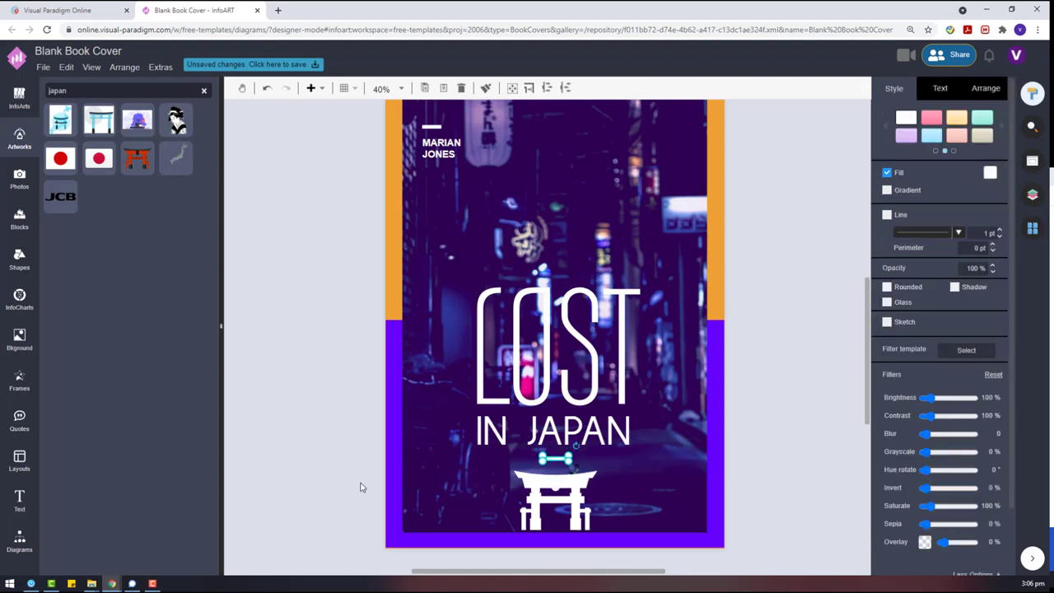
- Shrink the torii gate and centre it on the bottom edge of the photo
scroll(555, 395, down, 3)
scroll(555, 396, up, 2)
drag(561, 298, 561, 301)
click(611, 451)
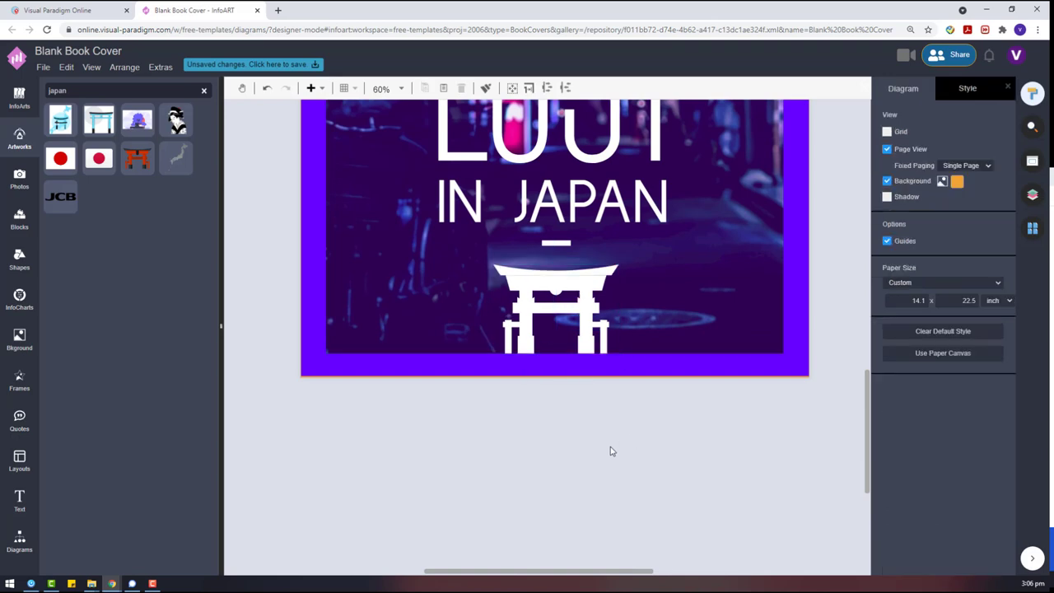
scroll(610, 452, down, 3)
click(527, 416)
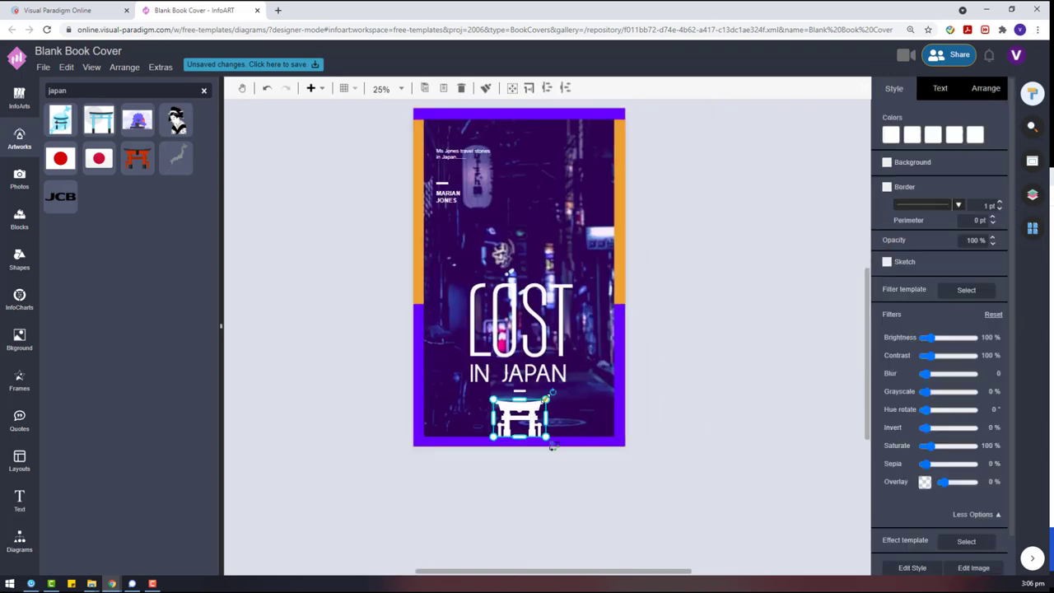
click(548, 466)
drag(546, 400, 533, 418)
scroll(516, 418, up, 5)
click(618, 517)
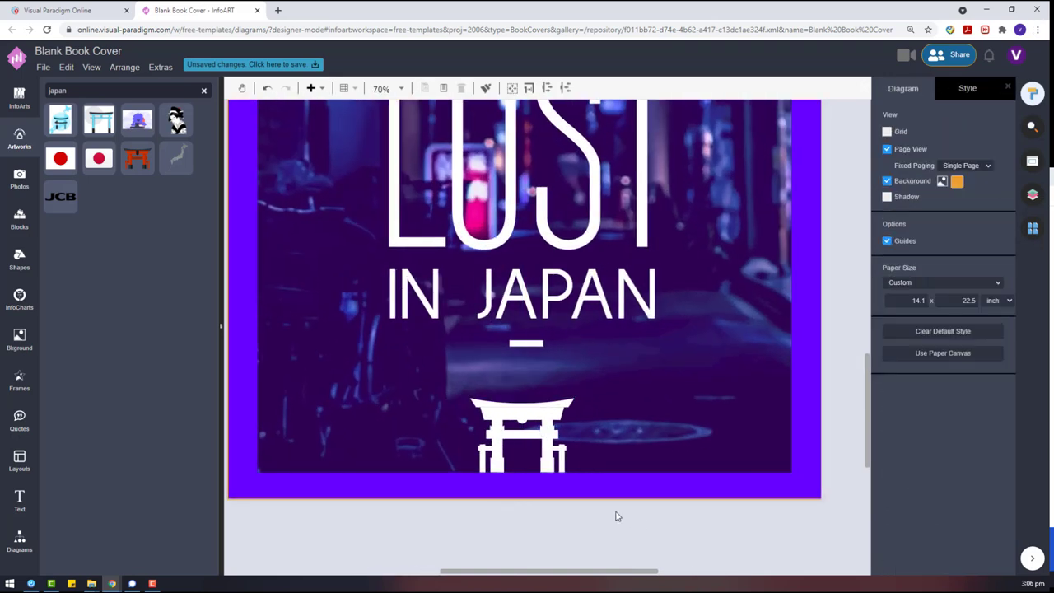
- Delete the white bar between the IN JAPAN title and the torii gate
scroll(617, 516, down, 6)
click(593, 475)
drag(735, 494, 484, 463)
key(Delete)
- Add a small circle beside the cover with no fill and a white outline
click(19, 537)
scroll(126, 350, down, 5)
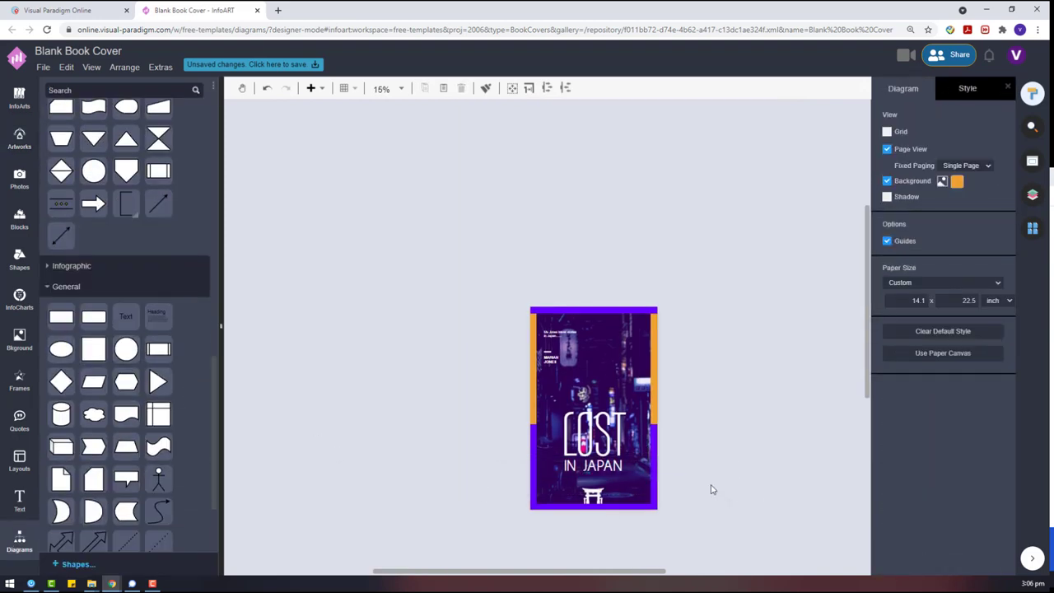
drag(712, 486, 700, 472)
scroll(707, 557, up, 3)
click(887, 172)
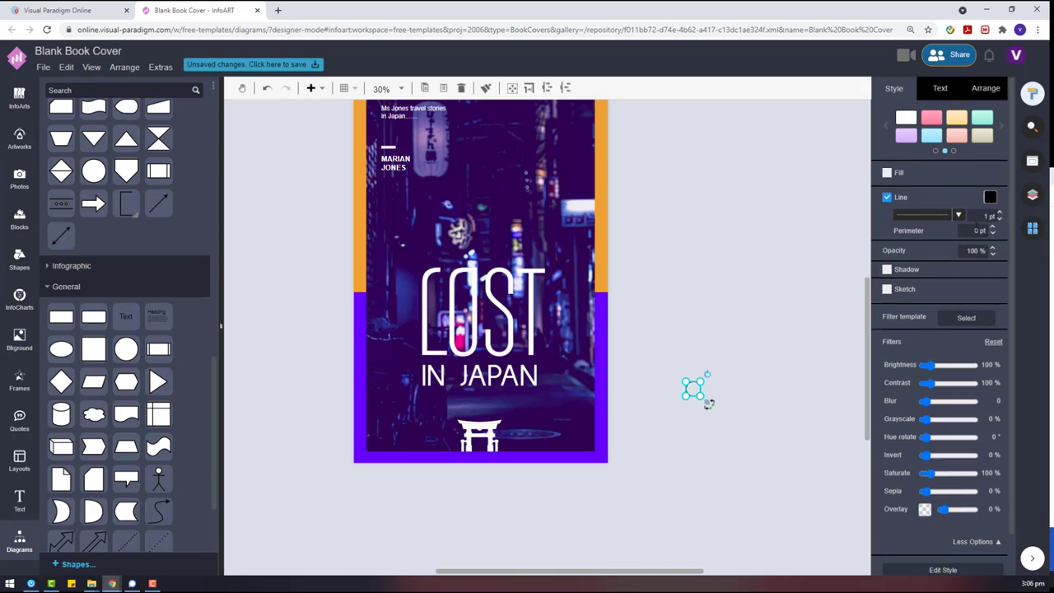
click(990, 196)
click(965, 227)
click(721, 413)
- Place one copy of the outline circle between the title and the torii gate and delete the spare circle outside the cover
drag(699, 385, 727, 470)
drag(695, 394, 483, 412)
click(665, 422)
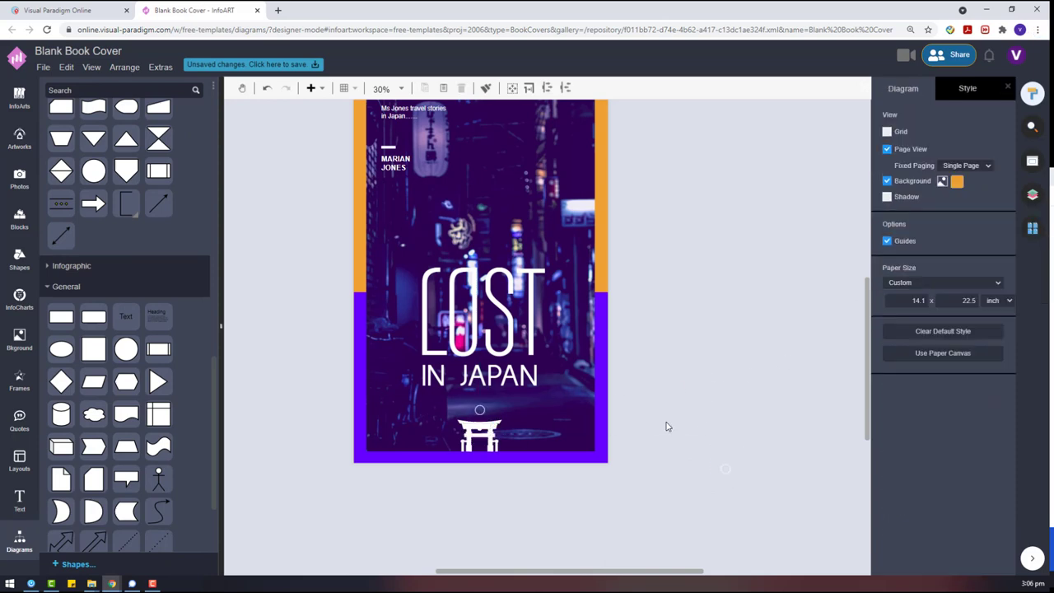
drag(665, 423, 774, 502)
key(Delete)
- Enlarge the outline circle slightly, then centre a smaller white-filled copy inside it
scroll(456, 411, up, 6)
click(520, 412)
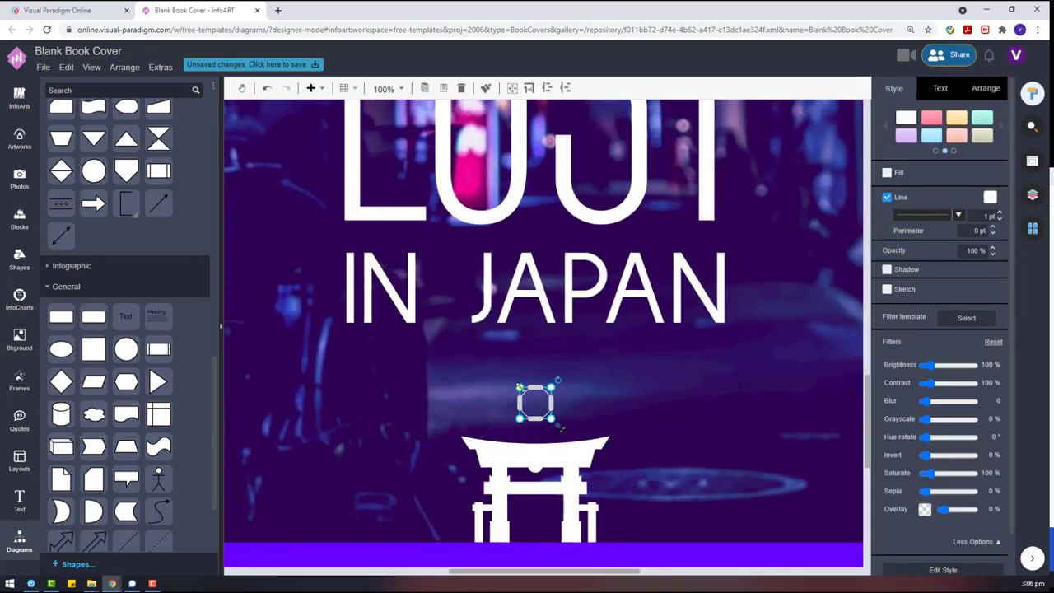
drag(544, 406, 545, 393)
key(ctrl+v)
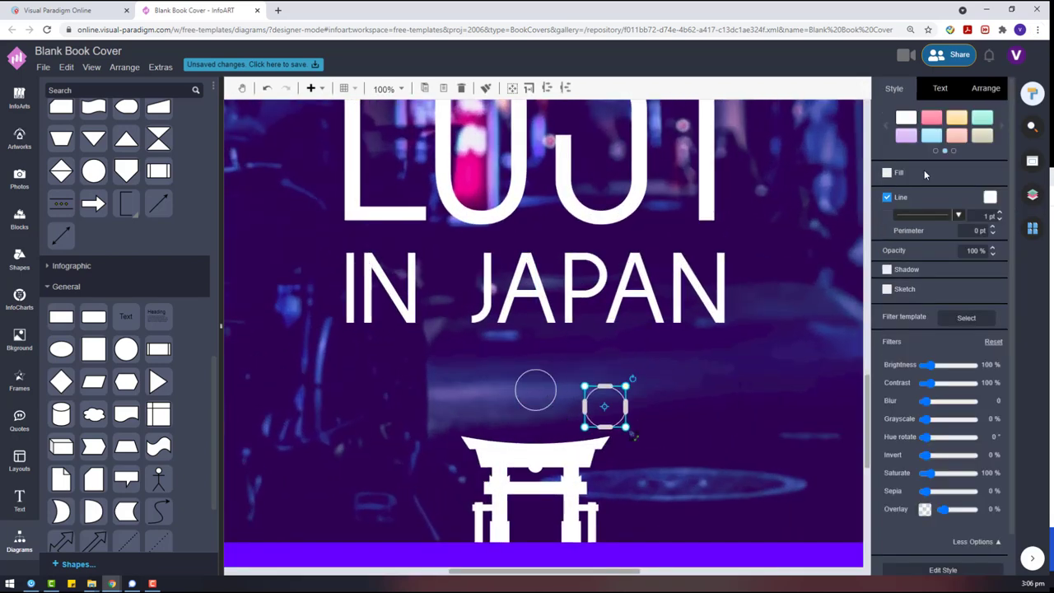
click(886, 173)
drag(627, 386, 541, 395)
- Align the two circles and the torii gate on their horizontal centres
scroll(457, 336, down, 6)
drag(585, 495, 477, 369)
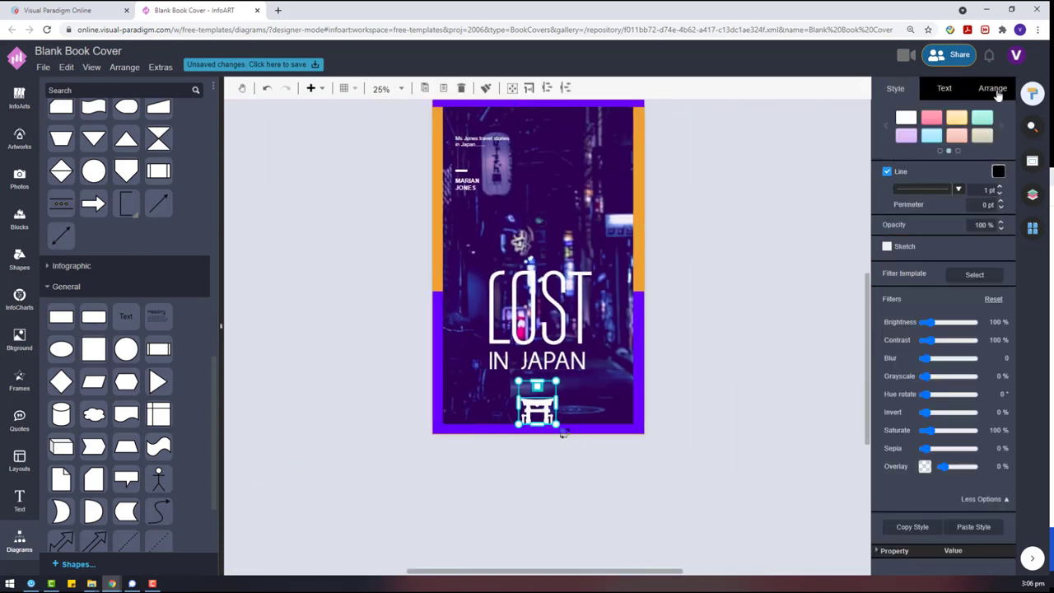
click(994, 92)
click(910, 440)
click(688, 409)
- Duplicate the two concentric circles, enlarge the copy and place it centred above LOST
drag(689, 410, 460, 362)
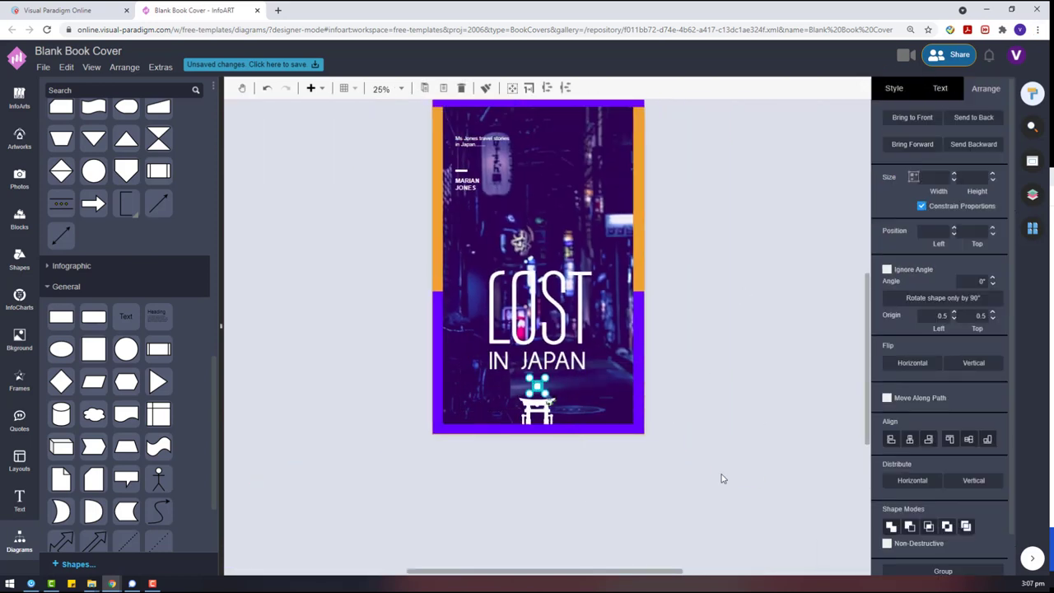
key(ctrl+v)
drag(736, 462, 767, 433)
drag(748, 454, 543, 226)
click(600, 252)
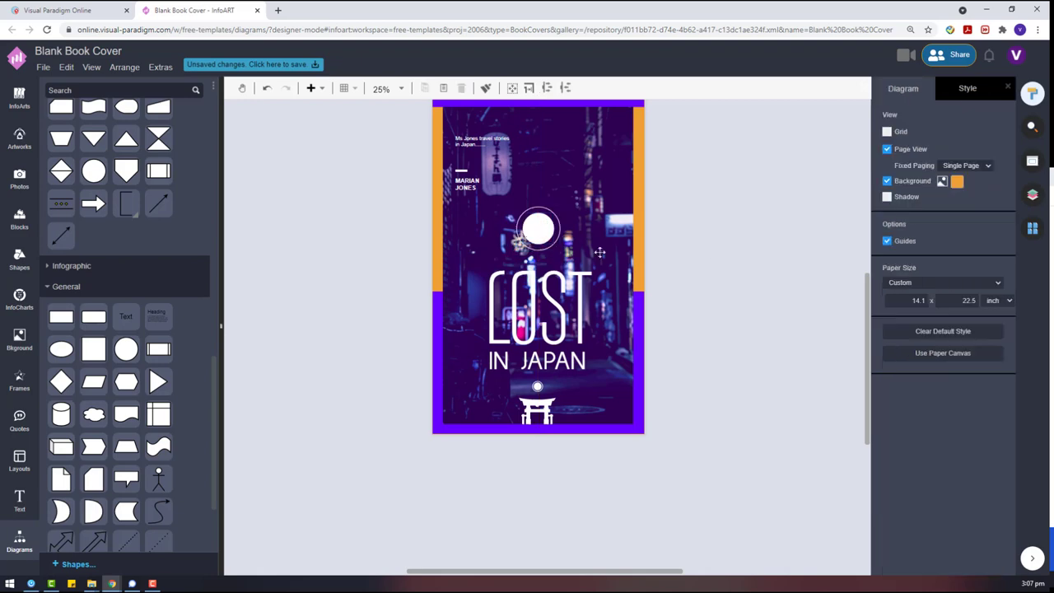
- Duplicate the large outline circle, shrink the copy to about 166 pt wide and place it above the large circles
click(534, 228)
click(688, 240)
click(558, 227)
key(ctrl+c)
key(ctrl+v)
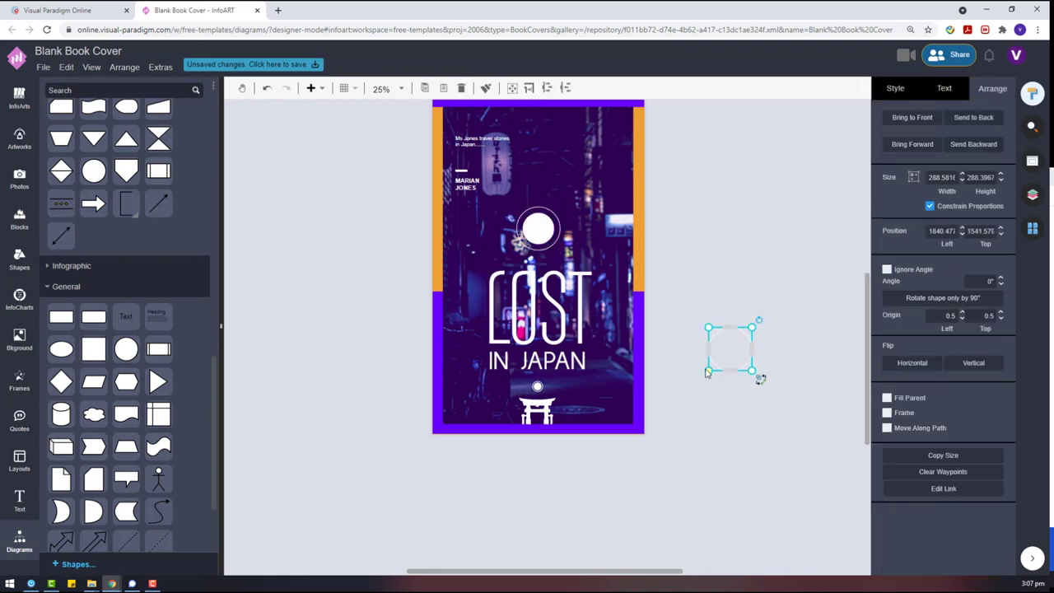
drag(752, 328, 543, 185)
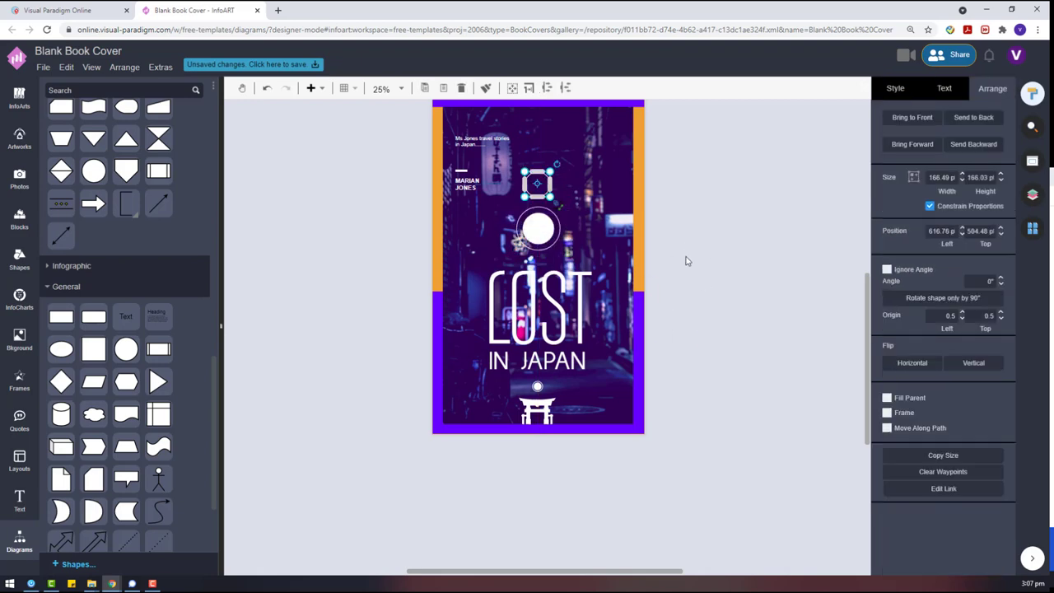
- Darken the neon street photo by lowering its brightness filter to about 31%
click(716, 273)
click(616, 267)
click(692, 210)
click(617, 185)
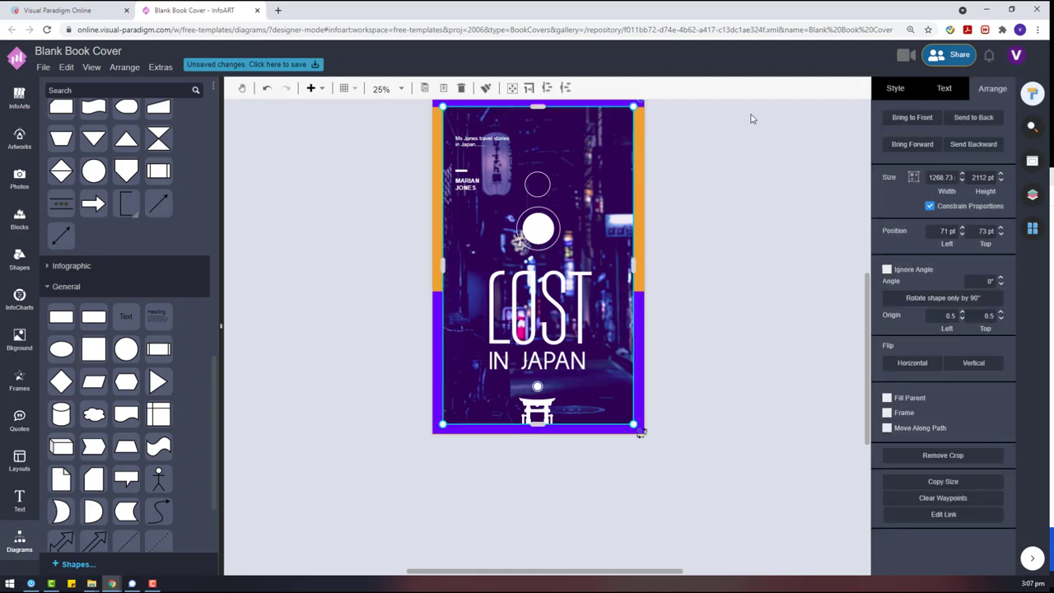
click(893, 91)
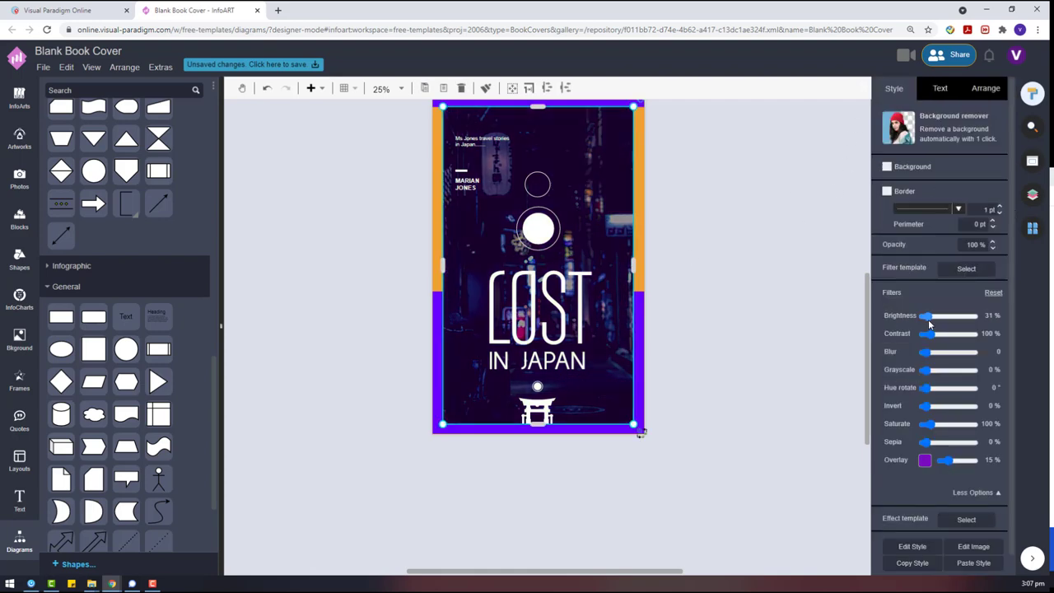
click(753, 313)
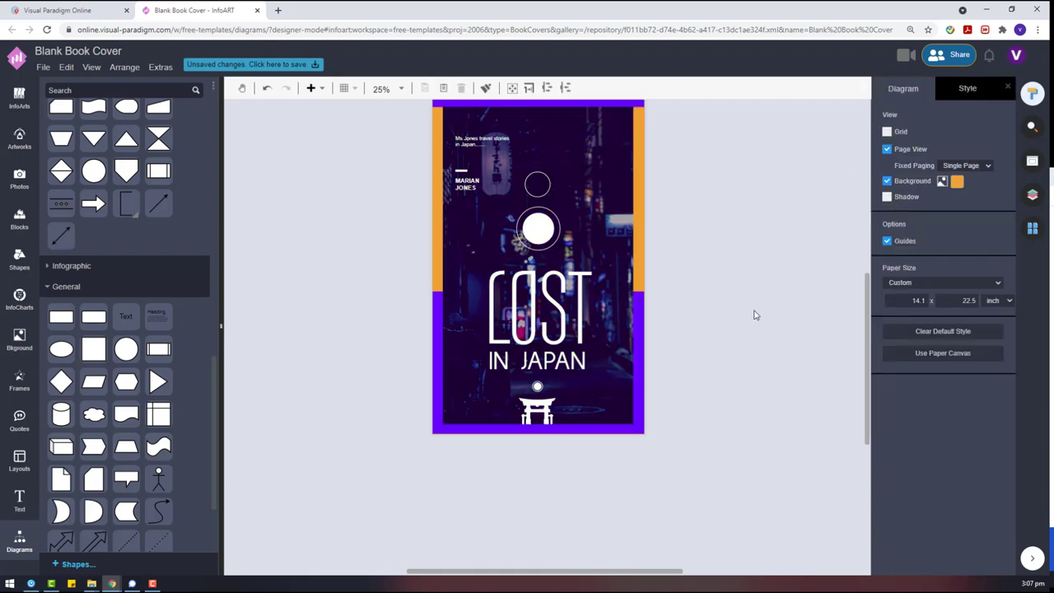
- Change the page background from orange to a custom purple slightly darker than the palette's bright purple
click(956, 182)
click(1009, 294)
click(957, 182)
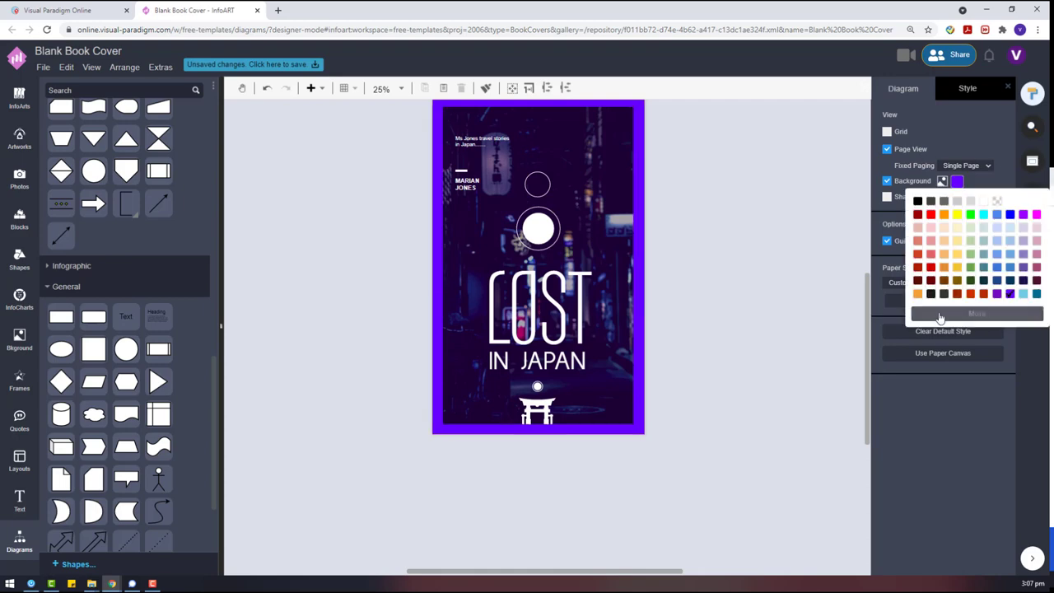
click(939, 314)
drag(1019, 236, 1021, 217)
click(1025, 325)
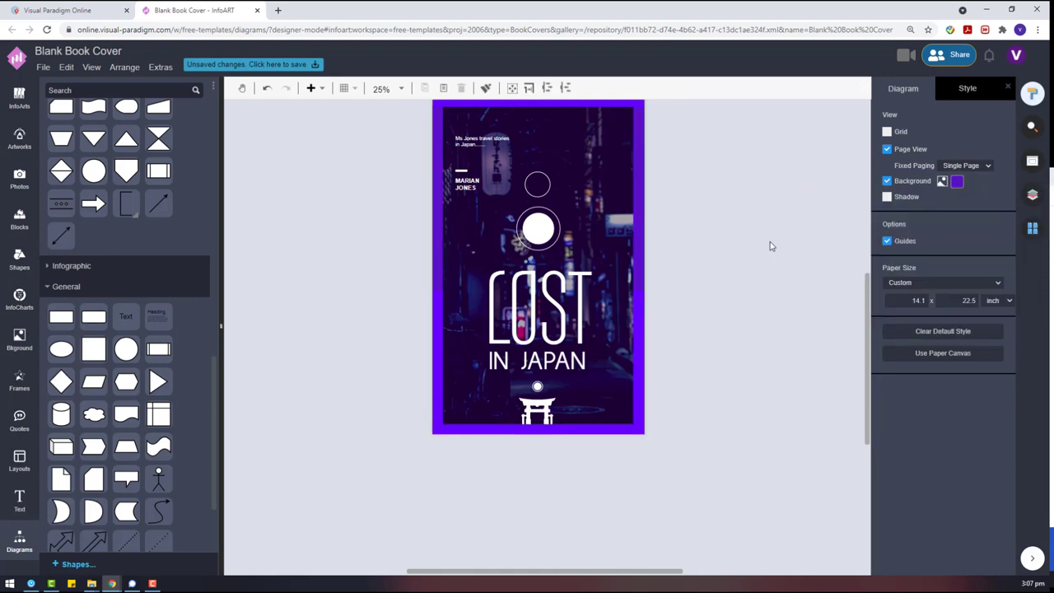
- Align the upper circles, the small circle ornament and the torii gate on their horizontal centres
scroll(754, 264, up, 2)
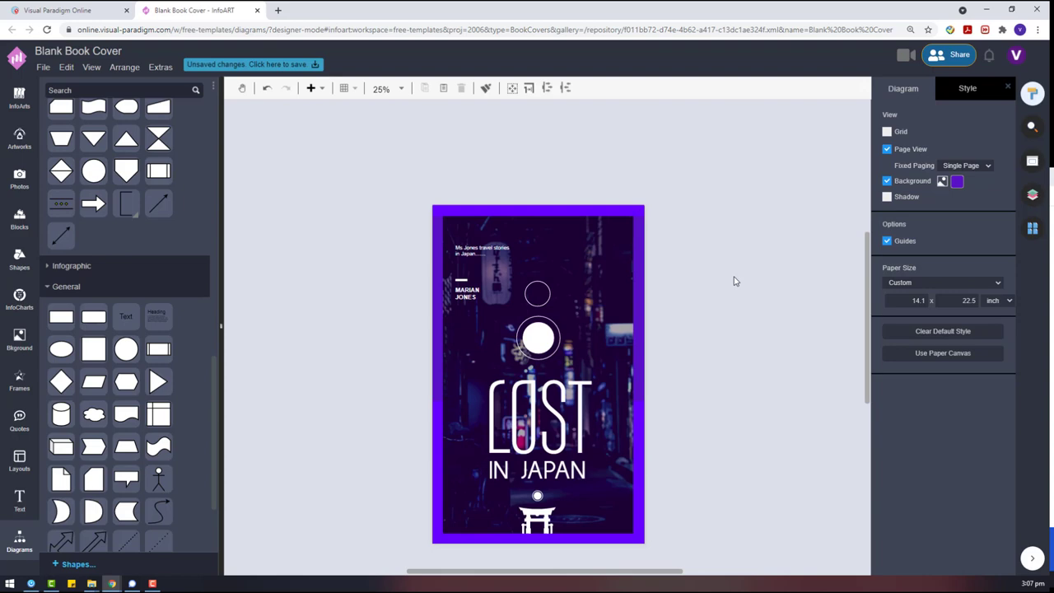
drag(590, 159, 515, 377)
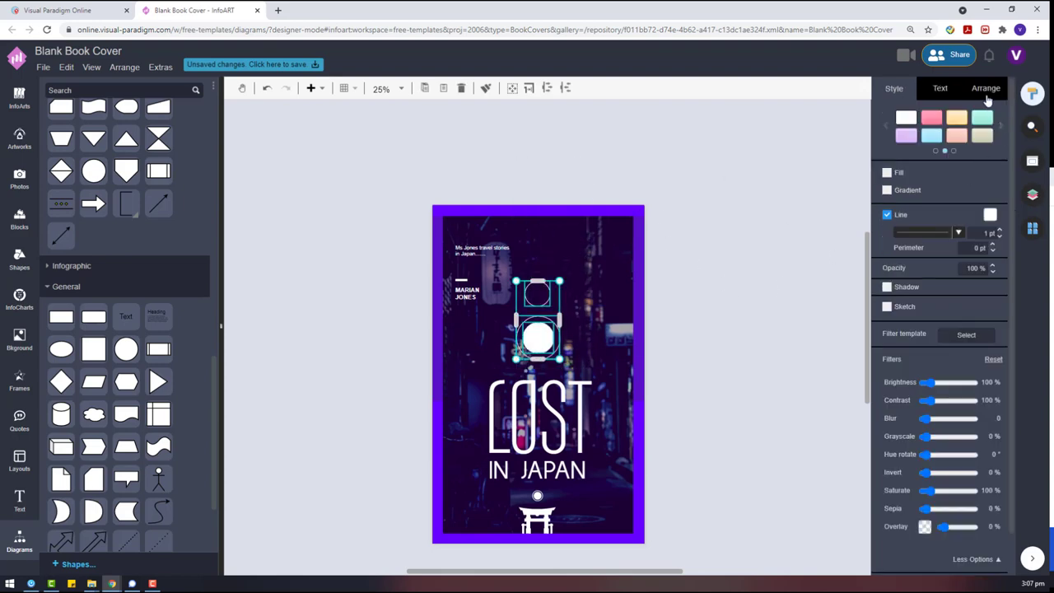
click(671, 395)
drag(583, 554, 492, 487)
drag(591, 167, 534, 372)
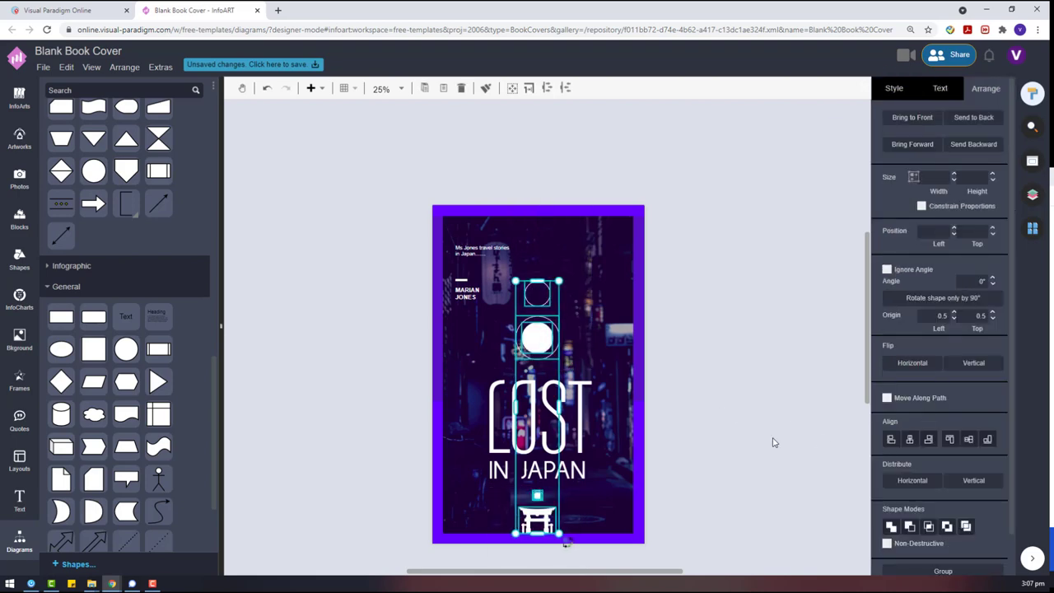
click(737, 383)
drag(597, 165, 494, 444)
click(740, 320)
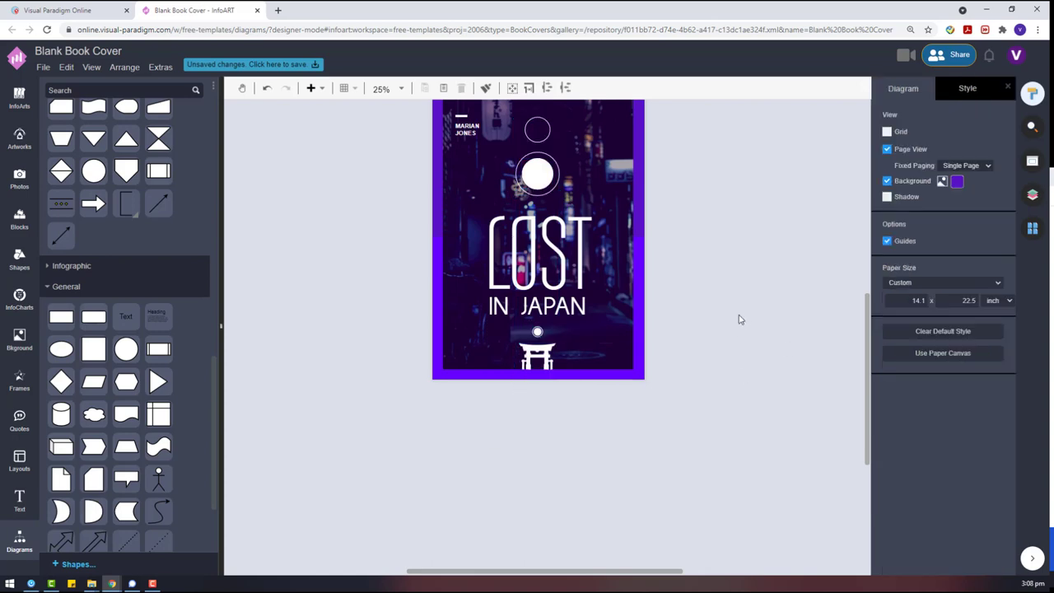
- Rename the file as Japan Travel Documentary Book Cover
scroll(740, 319, up, 3)
click(50, 51)
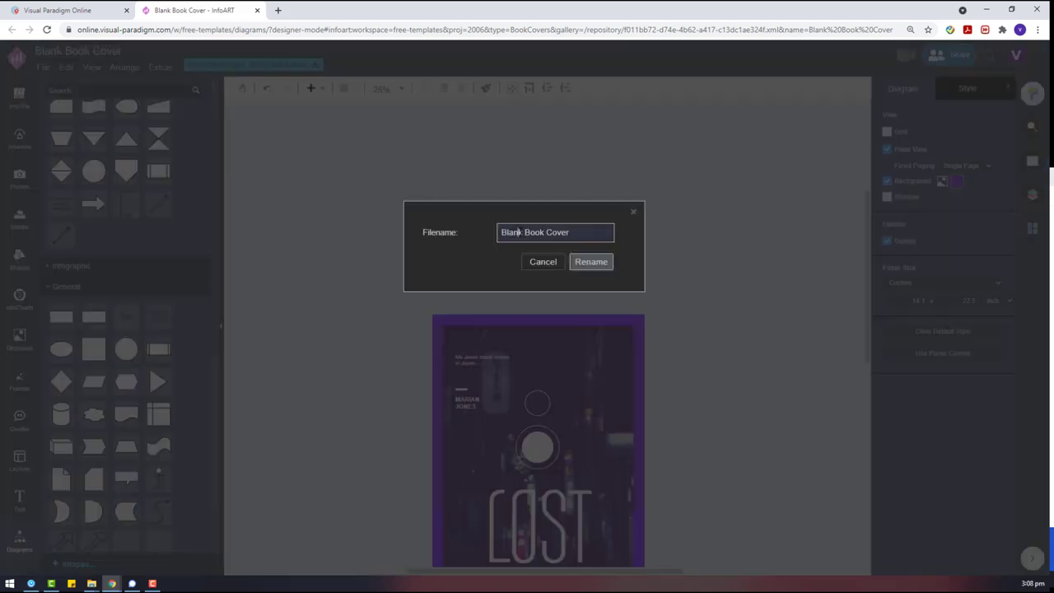
key(BackSpace)
key(BackSpace)
key(BackSpace)
key(BackSpace)
key(BackSpace)
text(Japan Travel Docue)
key(BackSpace)
text(me)
click(589, 261)
- Save the book cover to the VP Online storage under its current filename
click(42, 67)
click(62, 150)
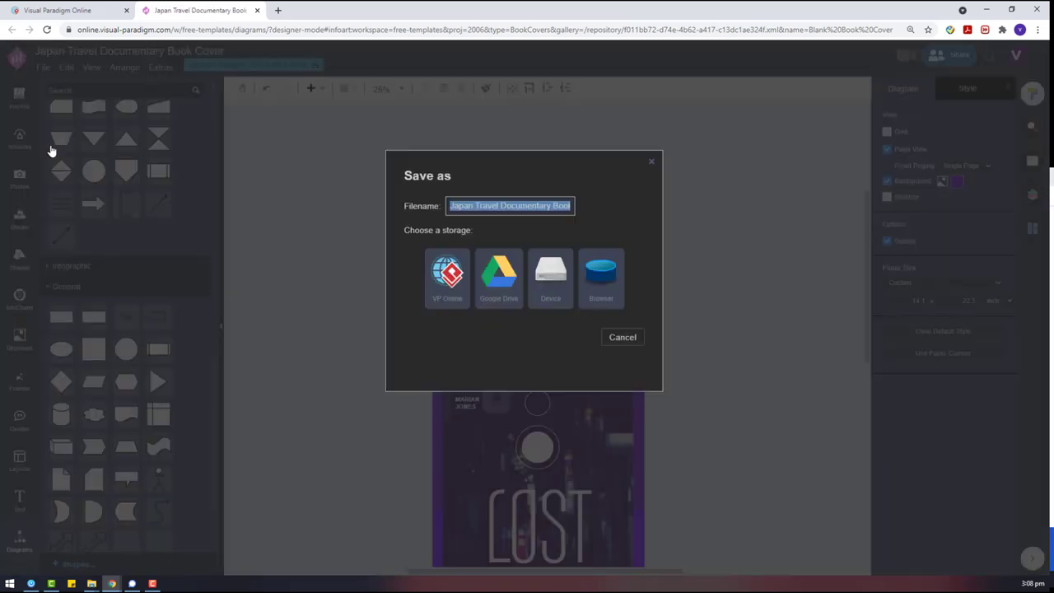
click(448, 276)
- Export the book cover as a JPEG, download it, and close the image viewer after checking the result
click(43, 67)
mouse_move(138, 270)
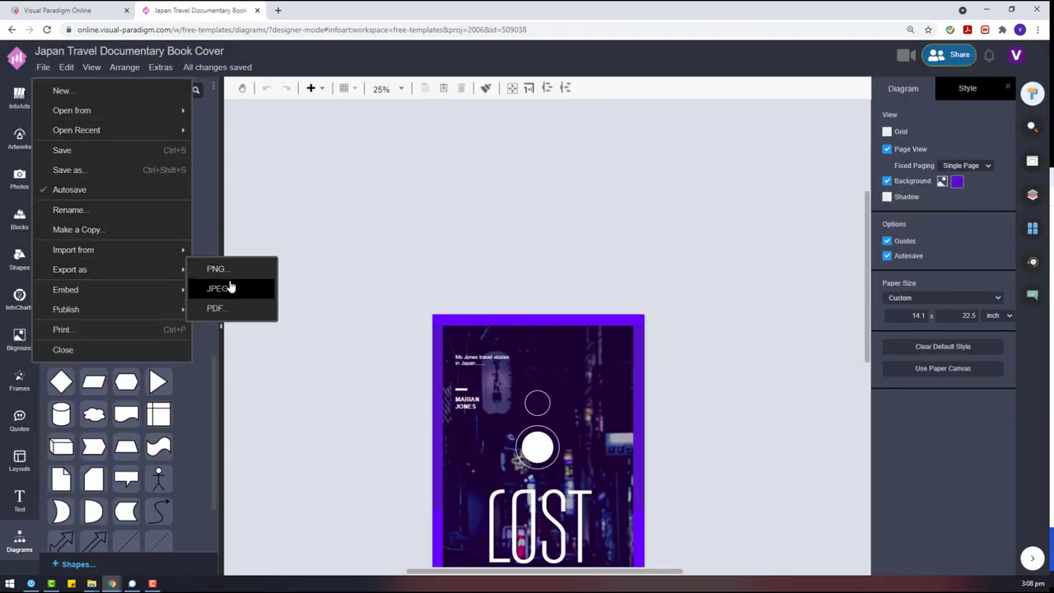
click(234, 289)
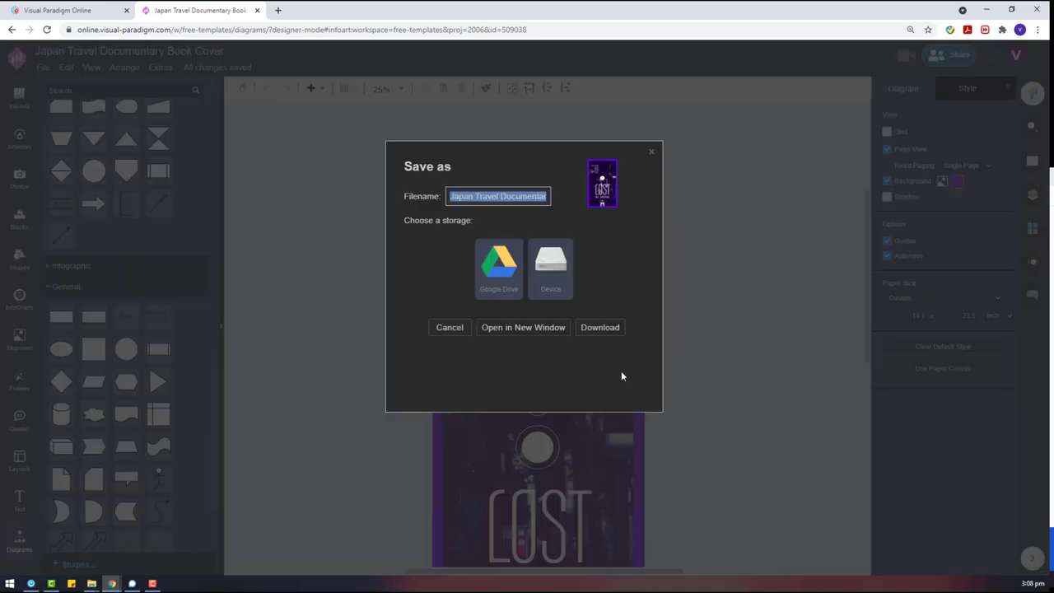
click(600, 327)
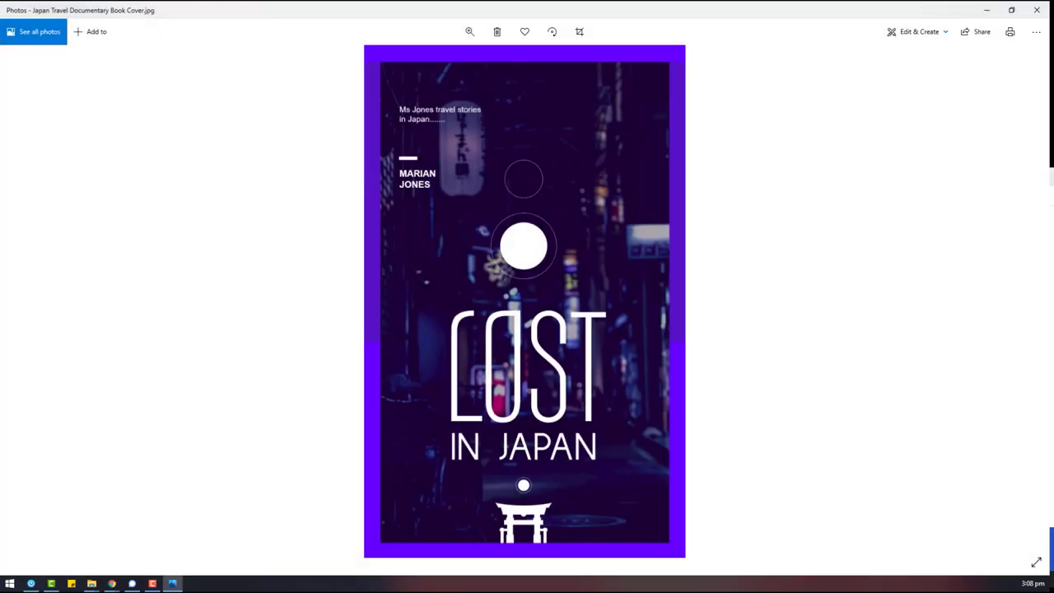
click(1037, 10)
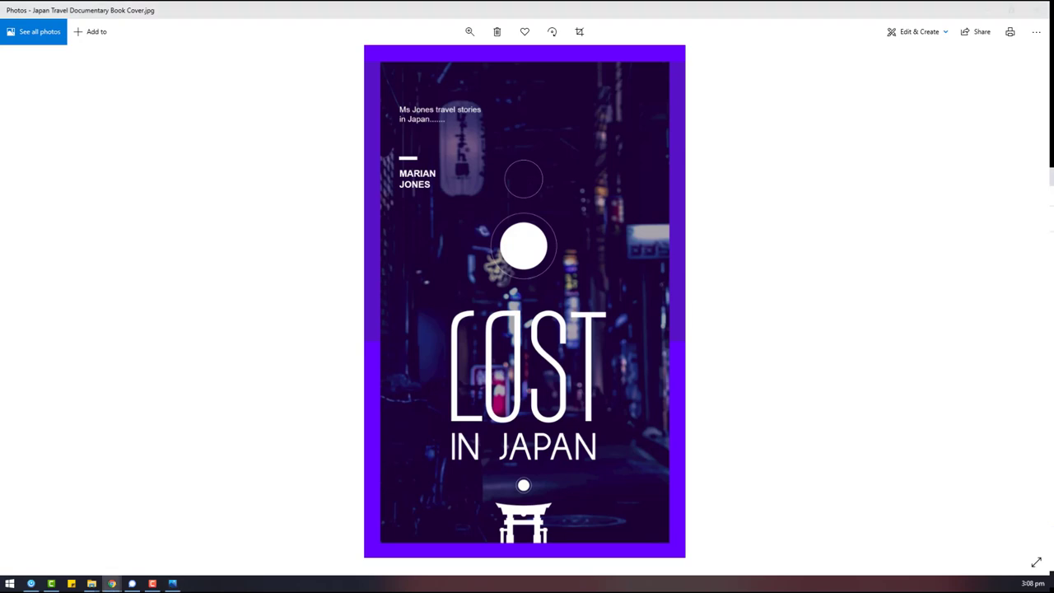